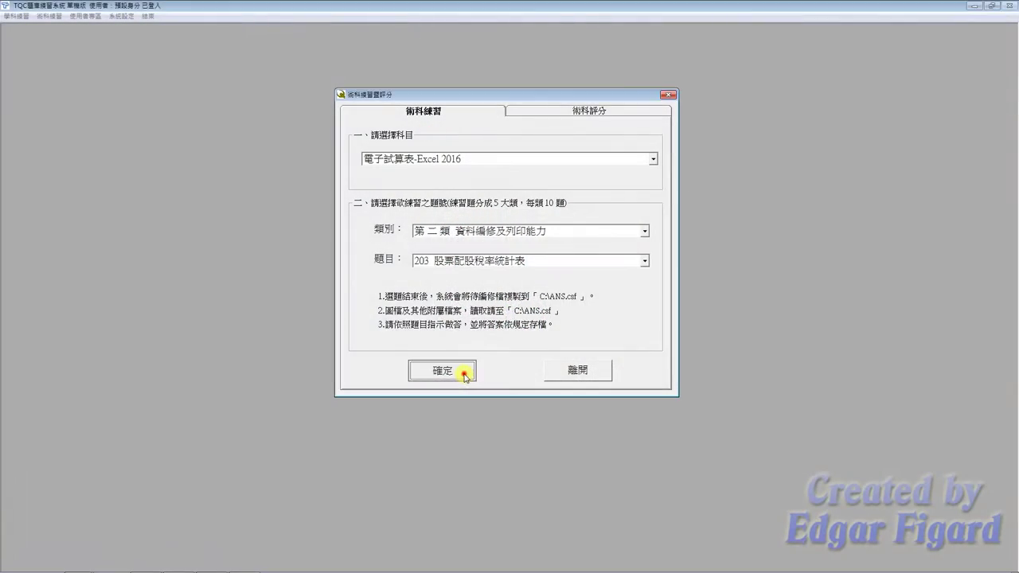
# - Start the Excel practice question and open EXD02.xlsx from the C:\ANS.csf\EX02 folder
pyautogui.click(465, 373)
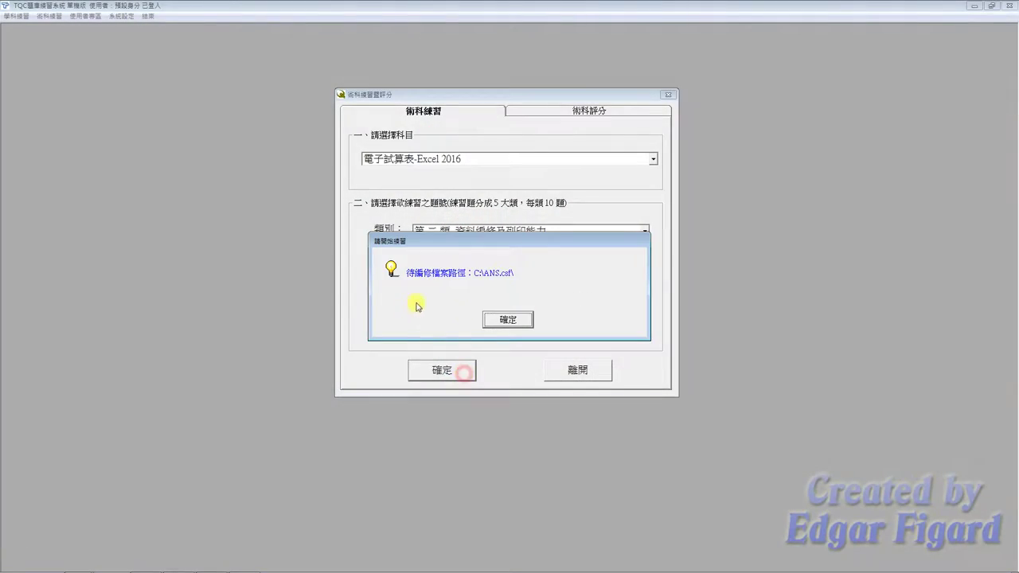
pyautogui.click(528, 318)
pyautogui.doubleClick(255, 76)
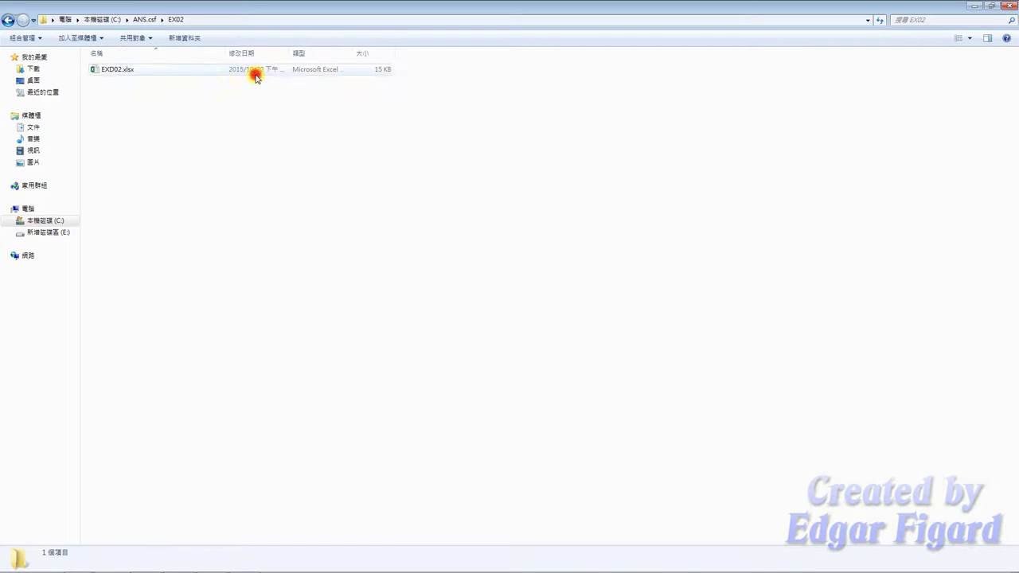
pyautogui.doubleClick(237, 74)
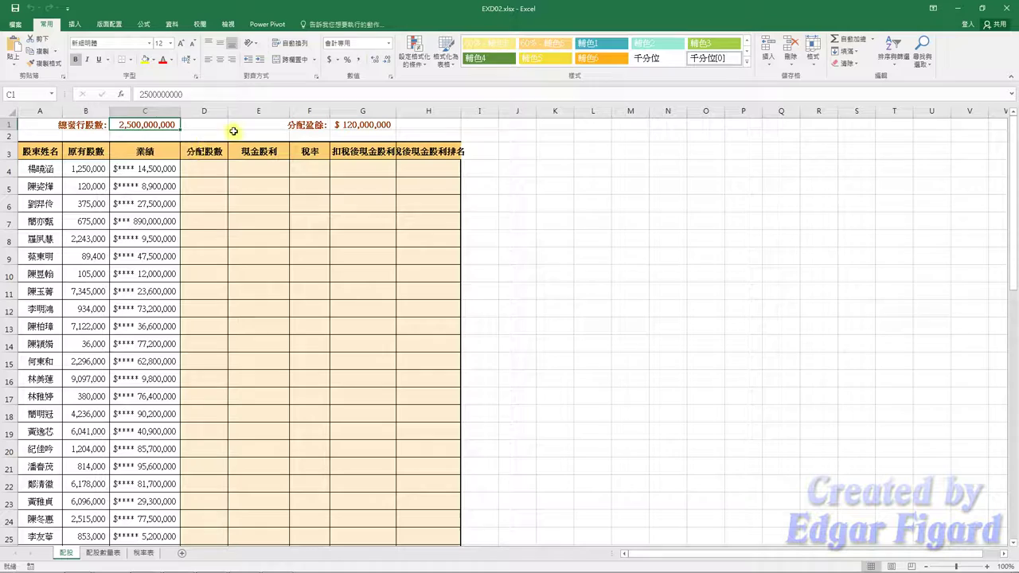
# - Name cell C1 總發行股數 in the Name Box
pyautogui.click(233, 131)
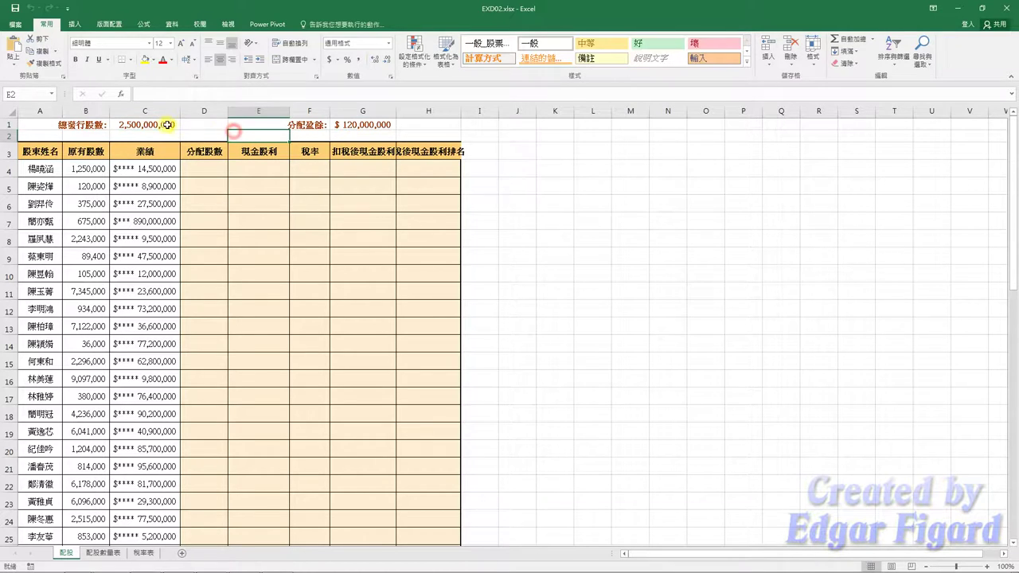
pyautogui.click(165, 125)
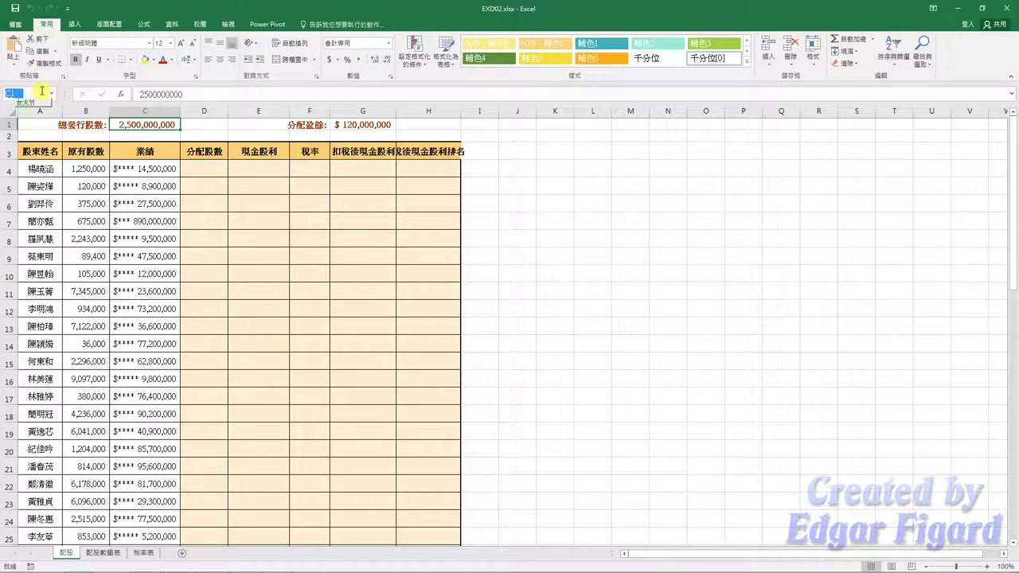
pyautogui.write('總發行')
pyautogui.write('股...')
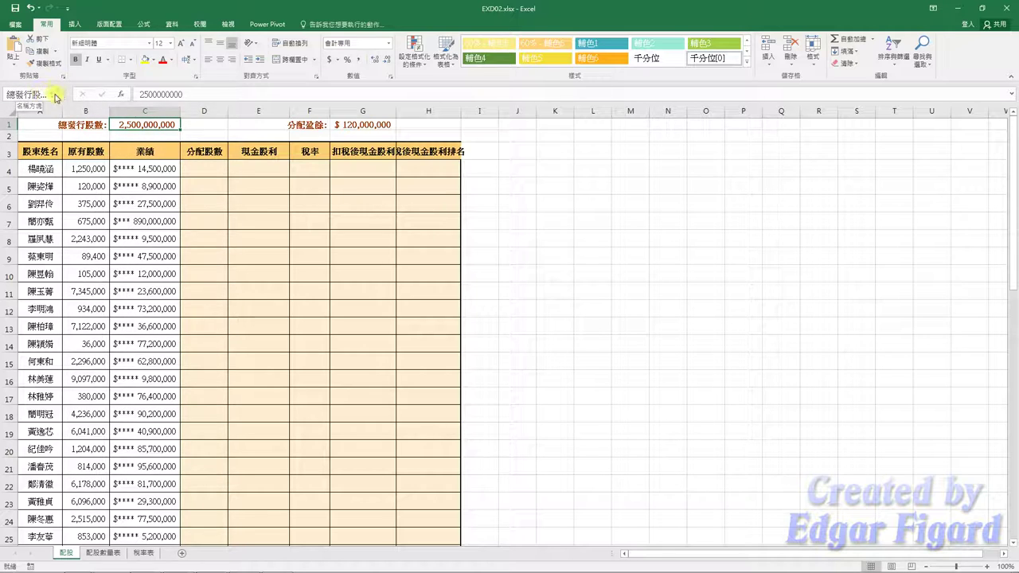
pyautogui.moveTo(67, 94); pyautogui.dragTo(104, 96)
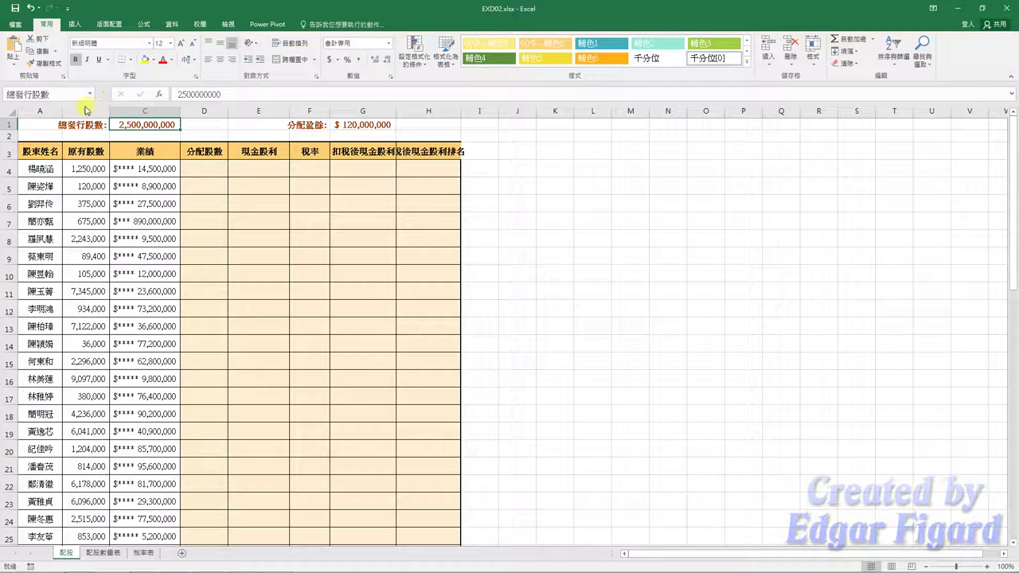
# - Name cell G1 分配盈餘 in the Name Box
pyautogui.click(341, 127)
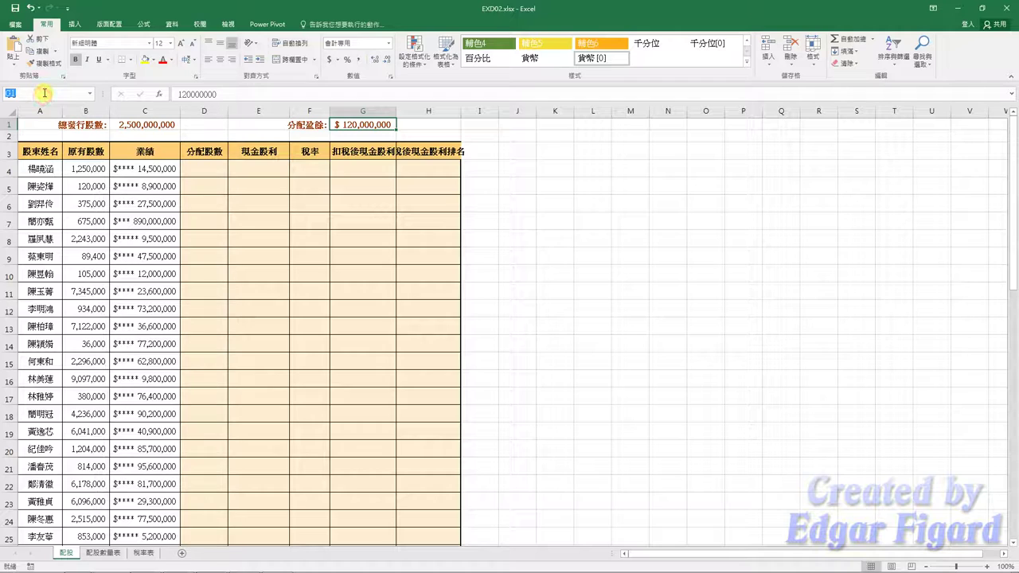
pyautogui.write('分')
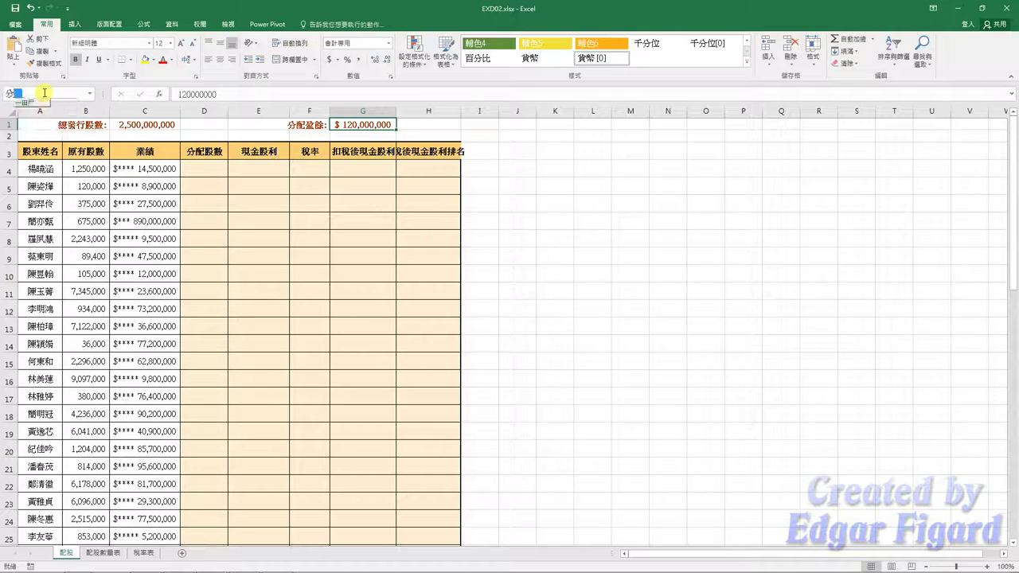
pyautogui.write('配盈餘')
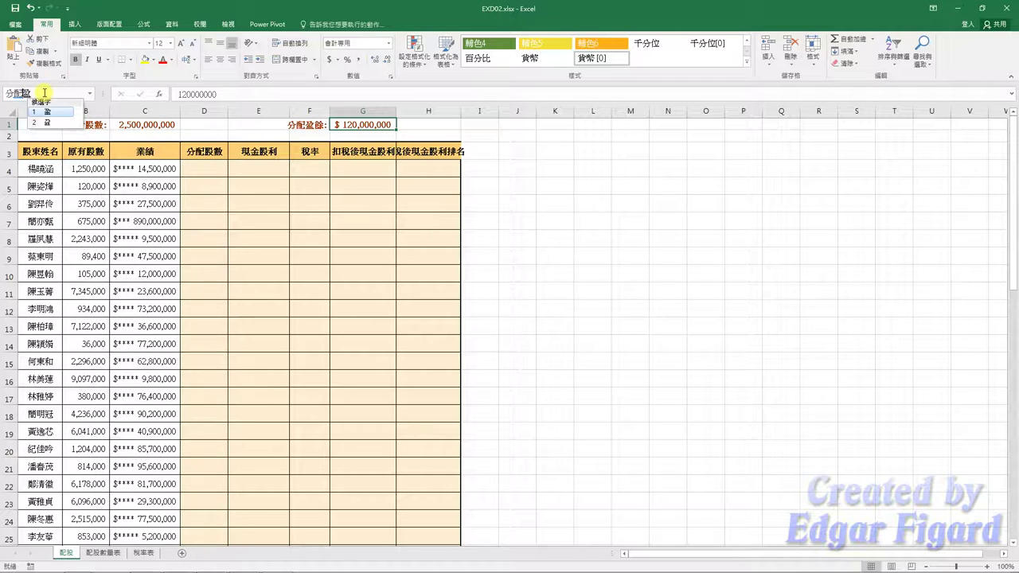
pyautogui.press('Return')
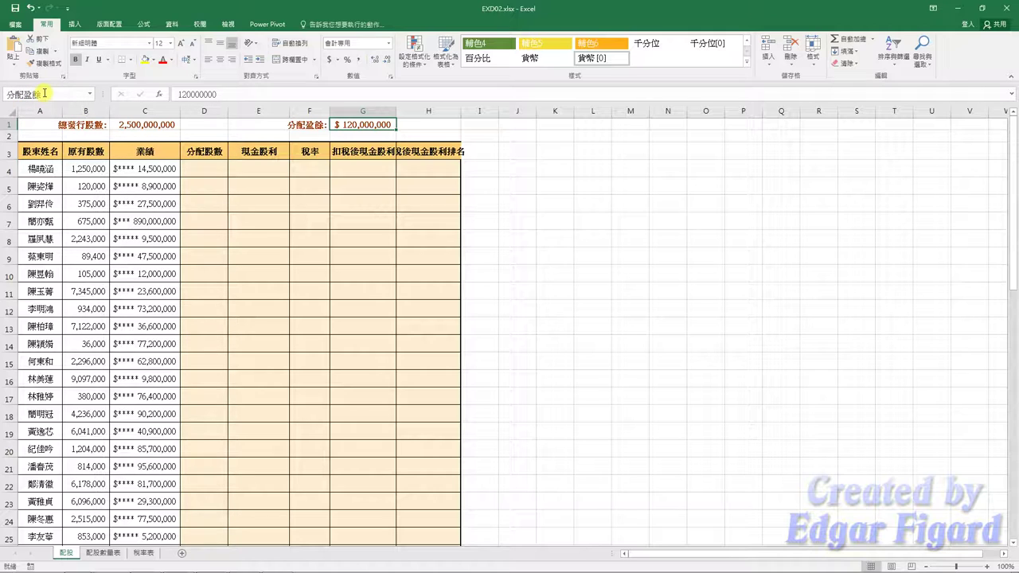
# - Create names for each column of A3:H58 from the top row only, not the left column
pyautogui.moveTo(40, 150)
pyautogui.mouseDown()
pyautogui.moveTo(386, 570)
pyautogui.moveTo(412, 512)
pyautogui.mouseUp()
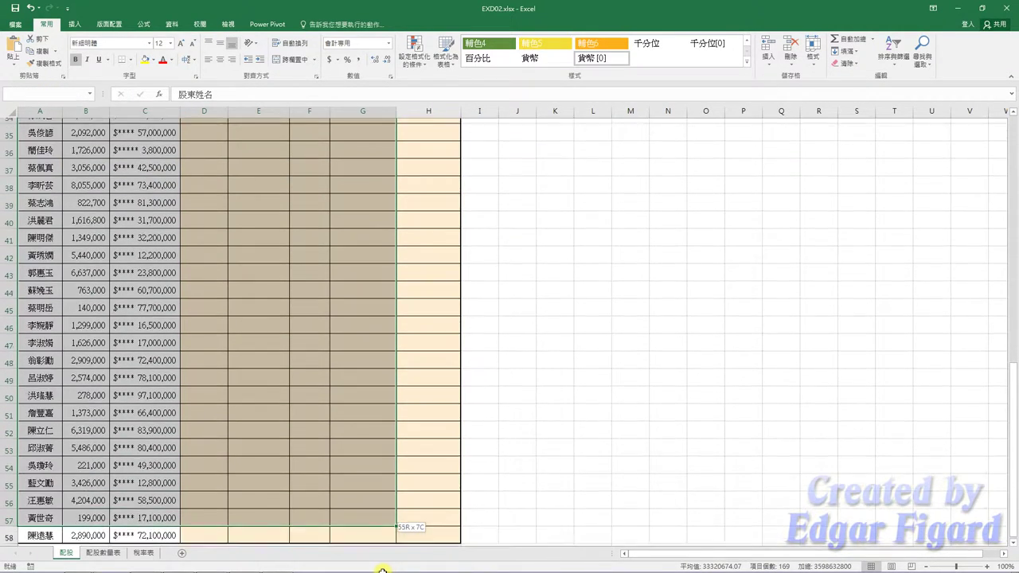
pyautogui.scroll(5, 318, 296)
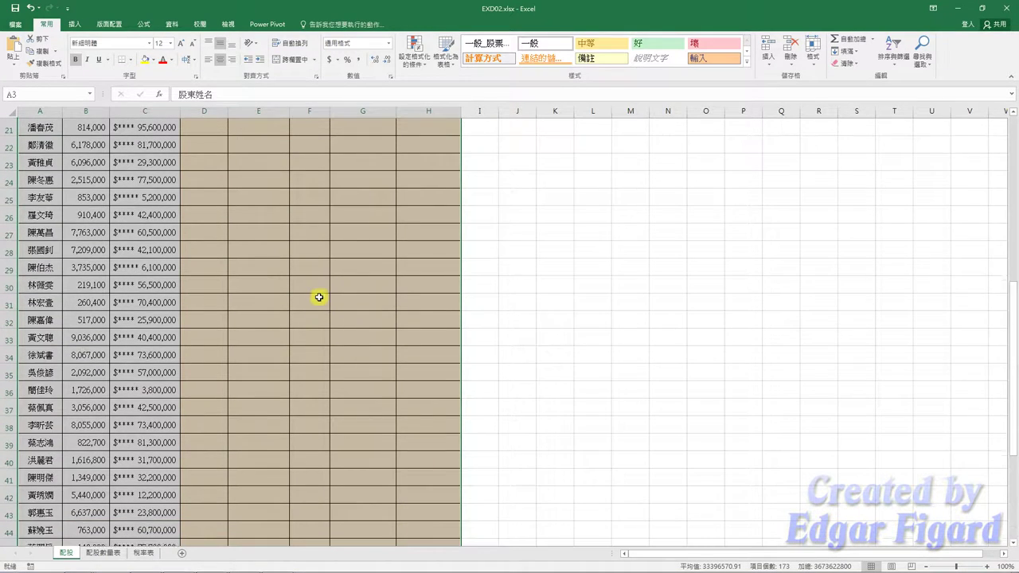
pyautogui.scroll(7, 319, 295)
pyautogui.click(180, 26)
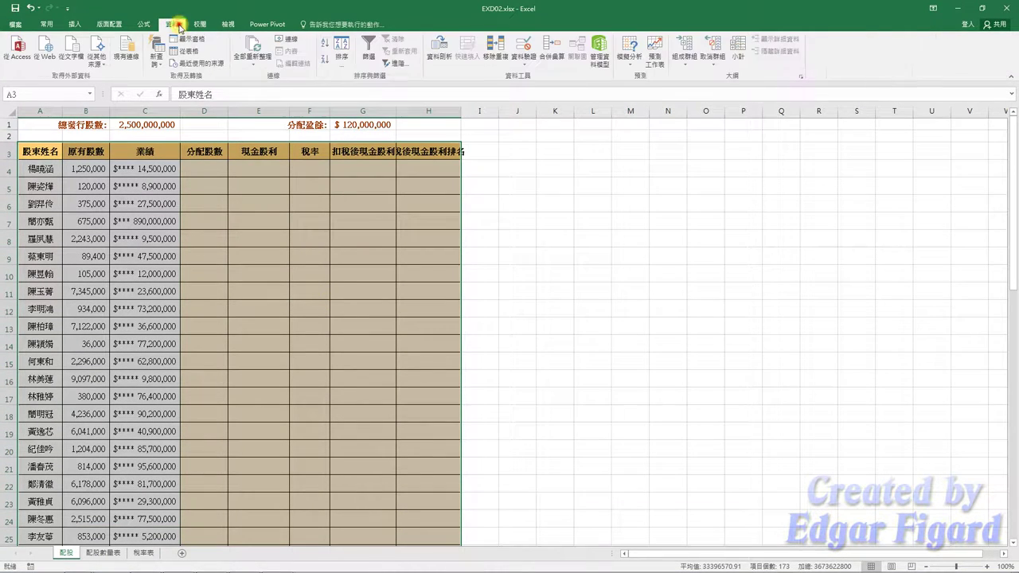
pyautogui.click(144, 24)
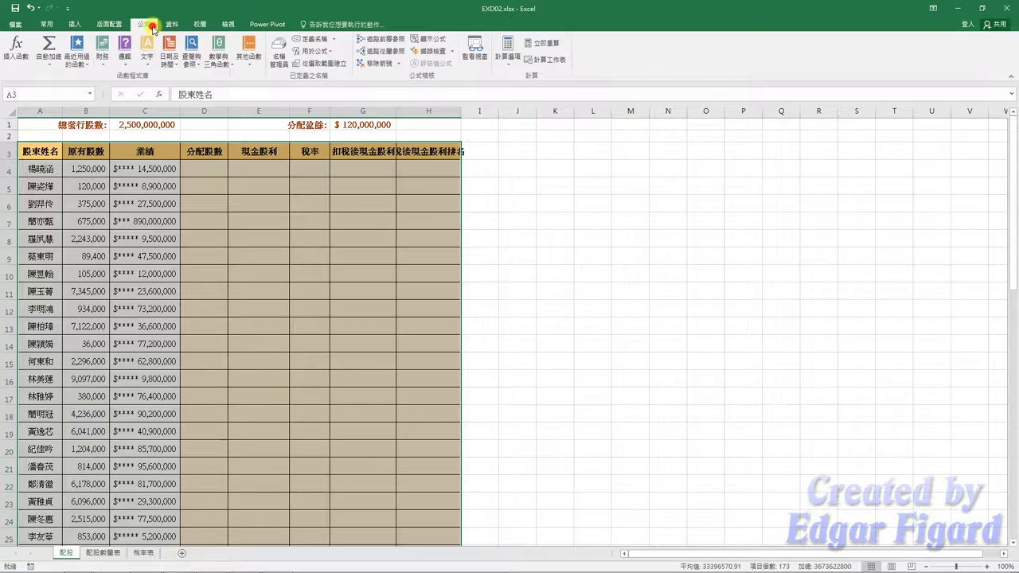
pyautogui.click(311, 66)
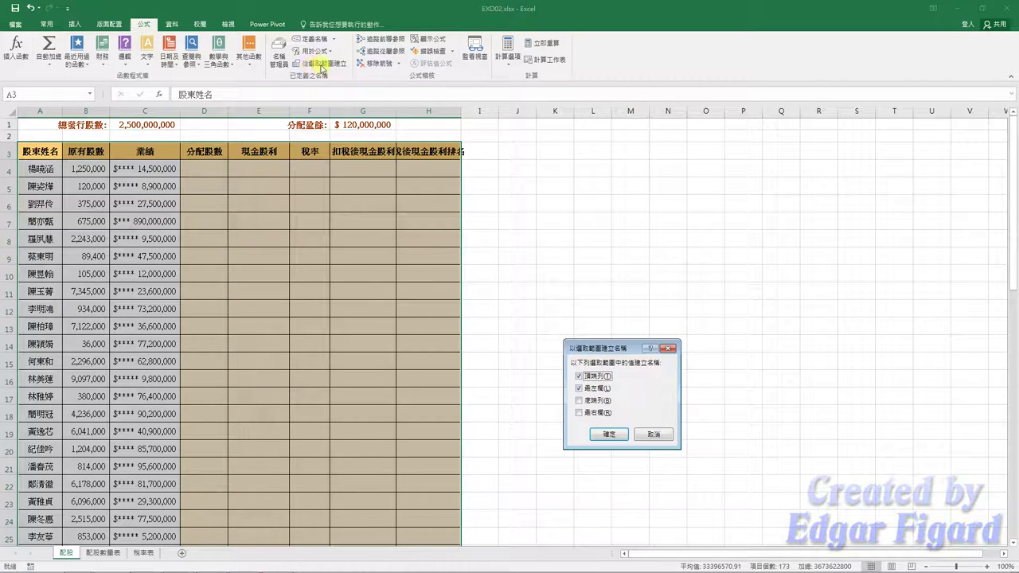
pyautogui.moveTo(588, 349); pyautogui.dragTo(513, 230)
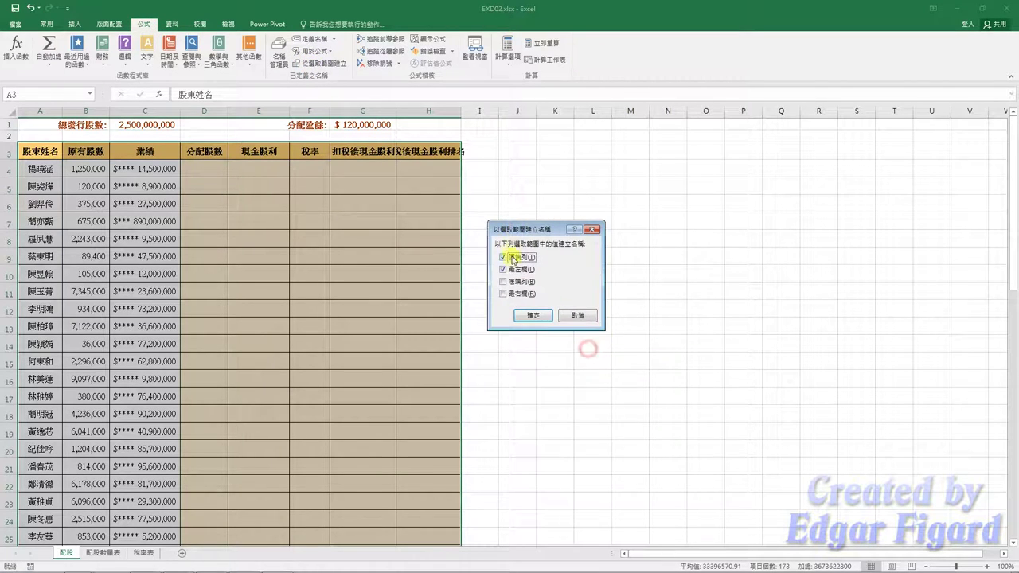
pyautogui.click(504, 269)
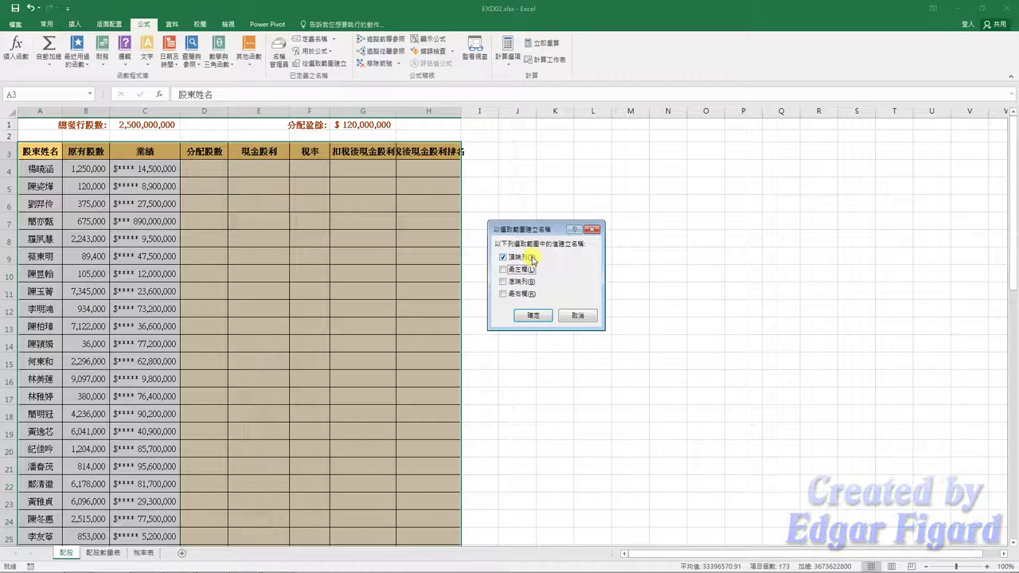
pyautogui.click(537, 317)
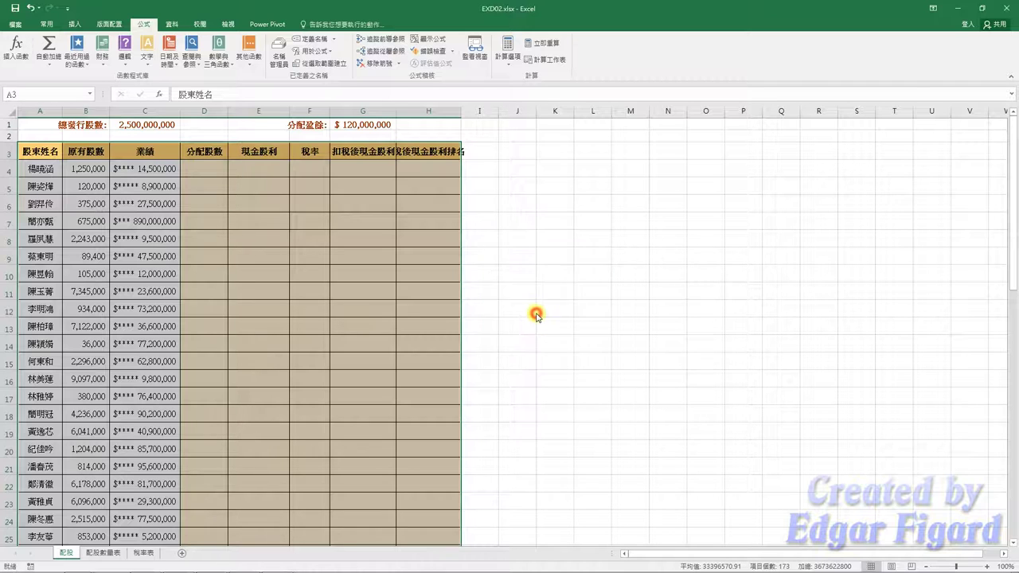
pyautogui.click(340, 253)
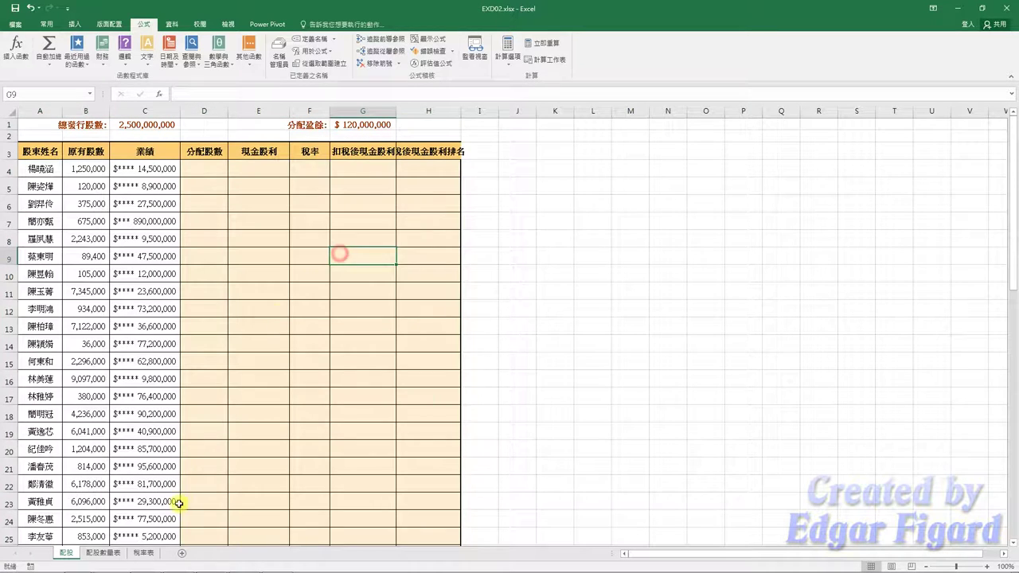
# - Name range A2:C7 on the 配股數量表 sheet 配股數量表
pyautogui.click(99, 555)
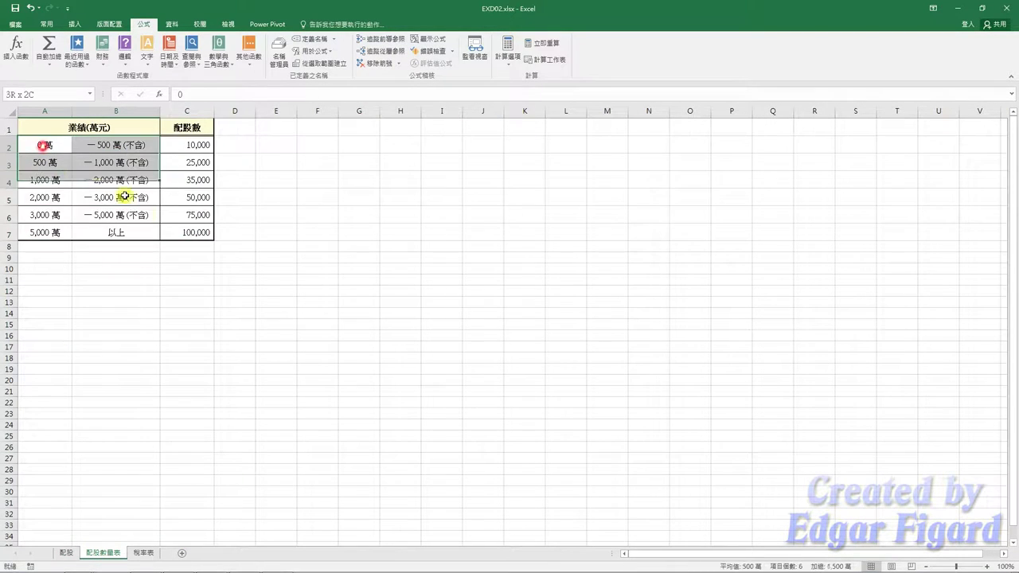
pyautogui.moveTo(41, 148); pyautogui.dragTo(171, 236)
pyautogui.click(48, 95)
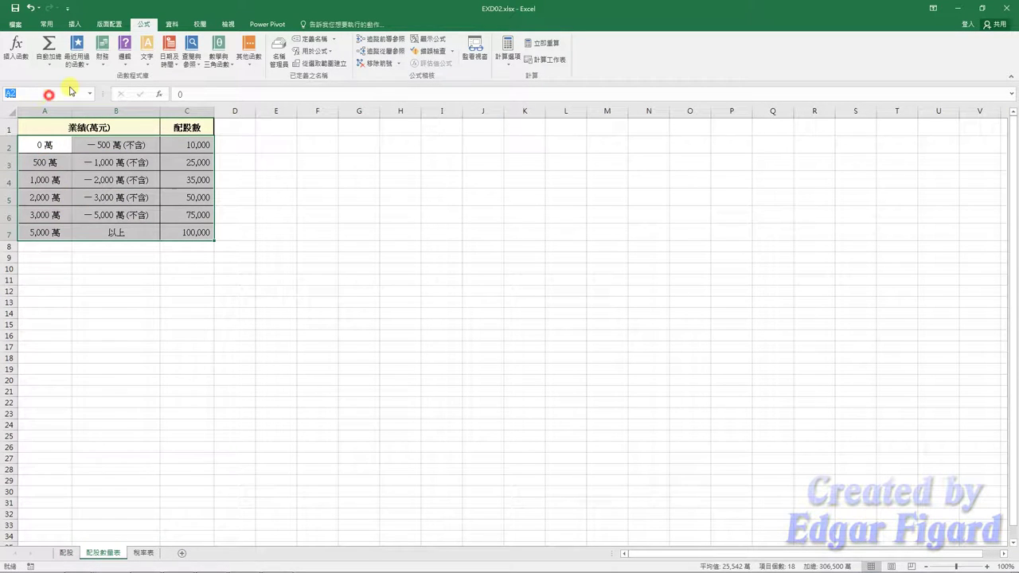
pyautogui.write('配')
pyautogui.write('股數量表')
pyautogui.press('Return')
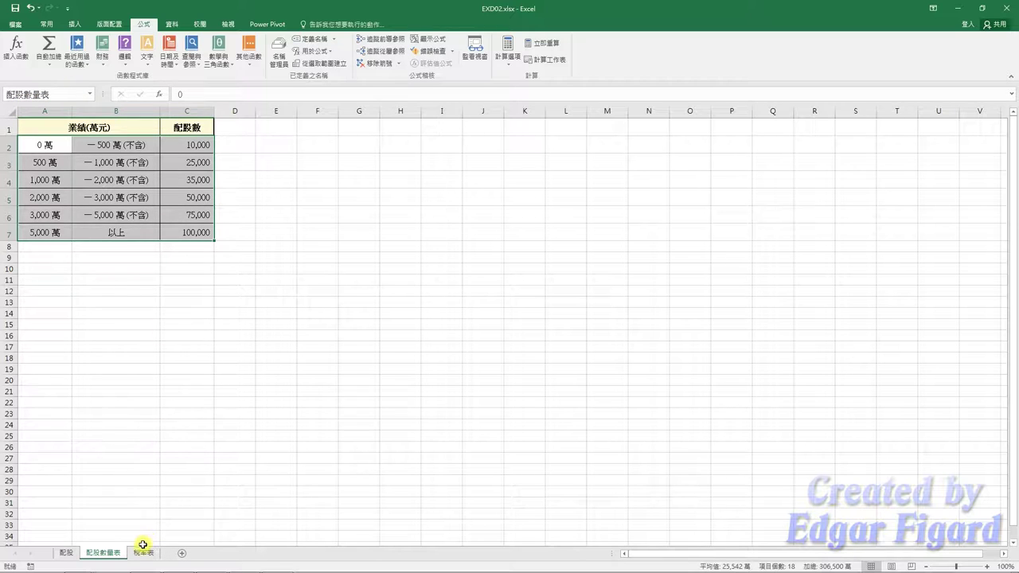
# - Name range B1:E3 on the 稅率表 sheet 稅率表, then return to the 配股 sheet
pyautogui.click(143, 550)
pyautogui.moveTo(80, 127); pyautogui.dragTo(230, 184)
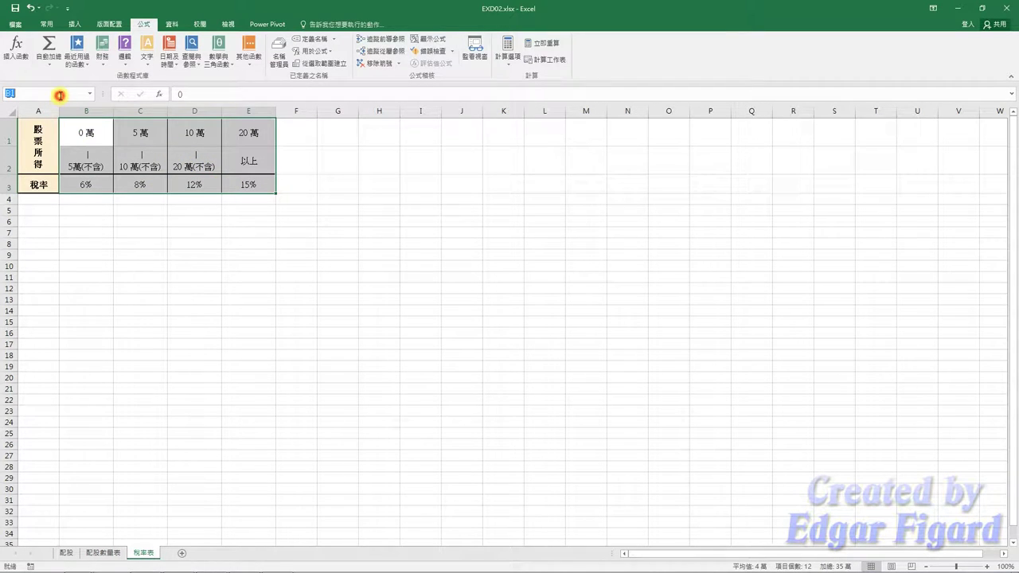
pyautogui.write('稅')
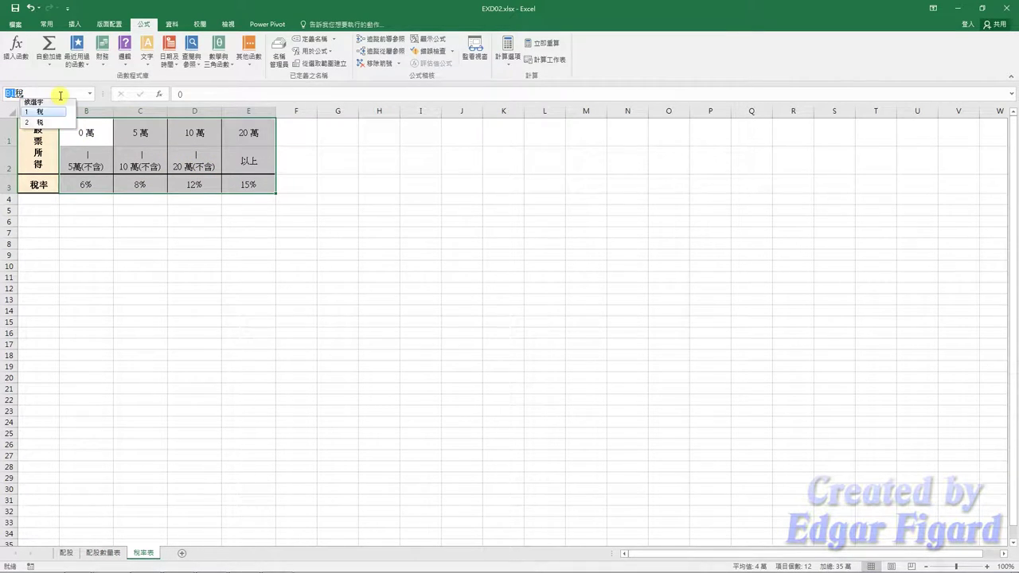
pyautogui.write('率表')
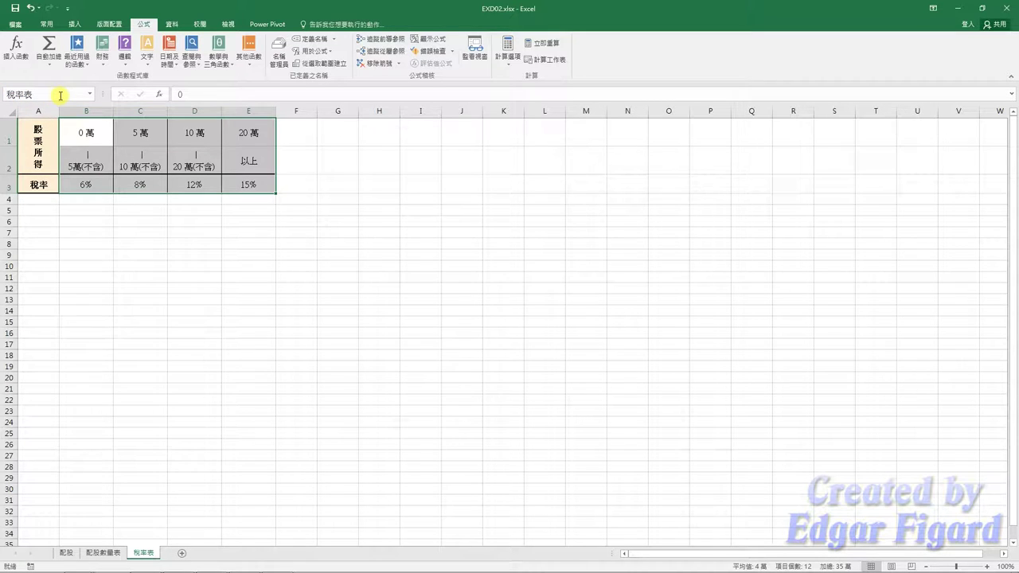
pyautogui.click(67, 552)
pyautogui.click(207, 181)
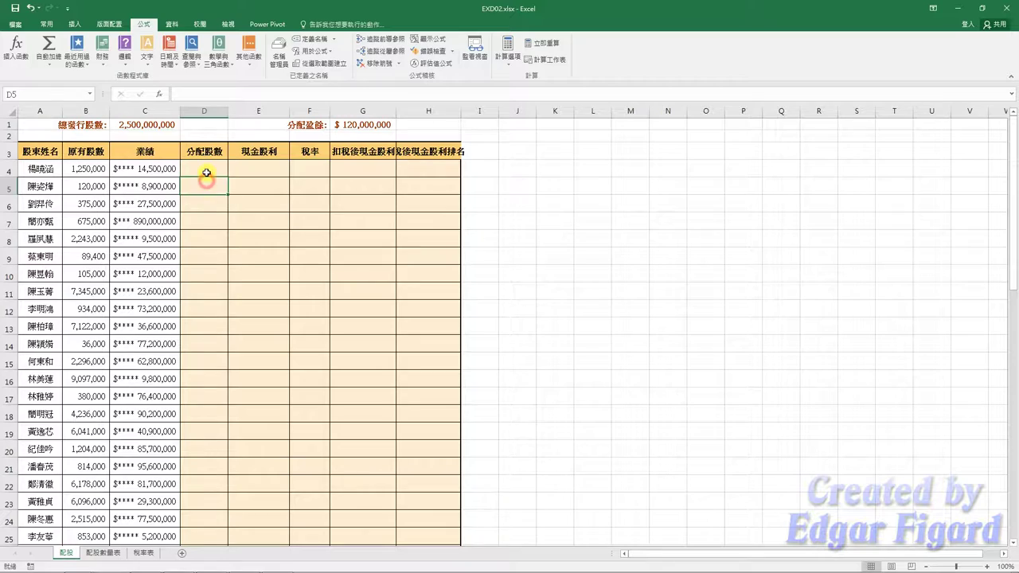
pyautogui.click(206, 172)
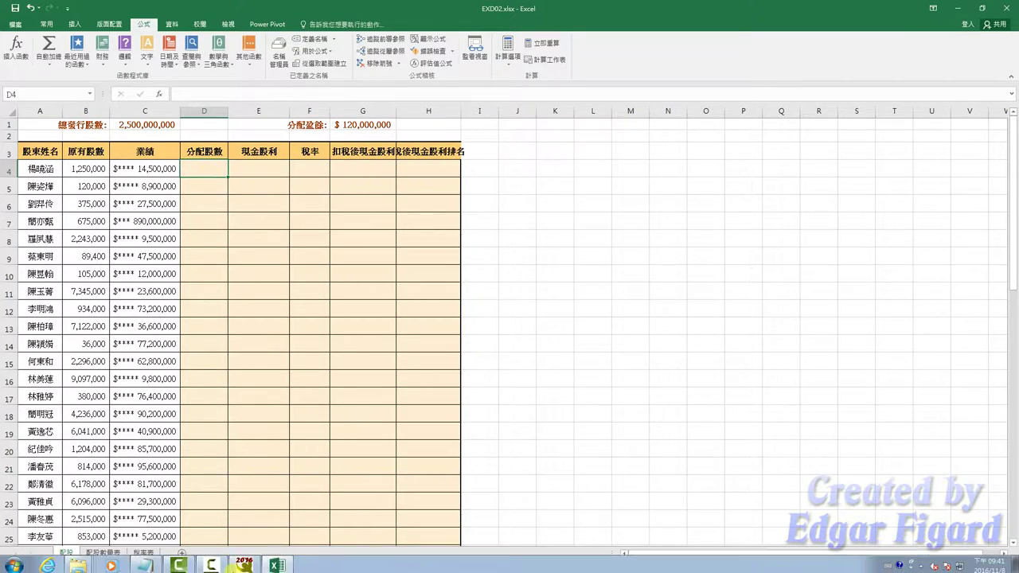
# - Paste =VLOOKUP(業績/10000,配股數量表,3) from 203公式.txt into D4, showing 35,000
pyautogui.click(232, 564)
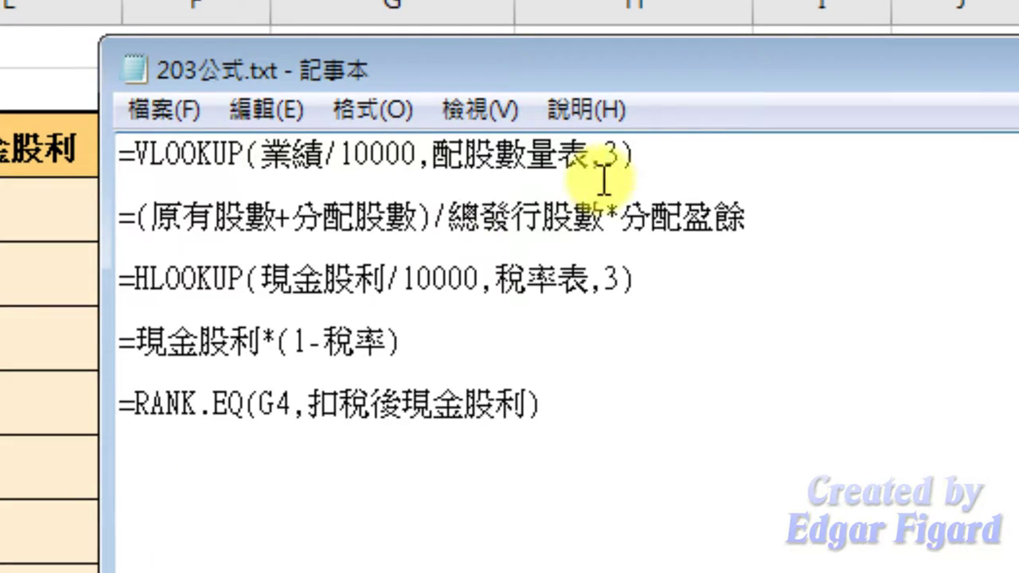
pyautogui.moveTo(652, 147)
pyautogui.mouseDown()
pyautogui.moveTo(258, 156)
pyautogui.moveTo(91, 137)
pyautogui.mouseUp()
pyautogui.hotkey('ctrl', 'c')
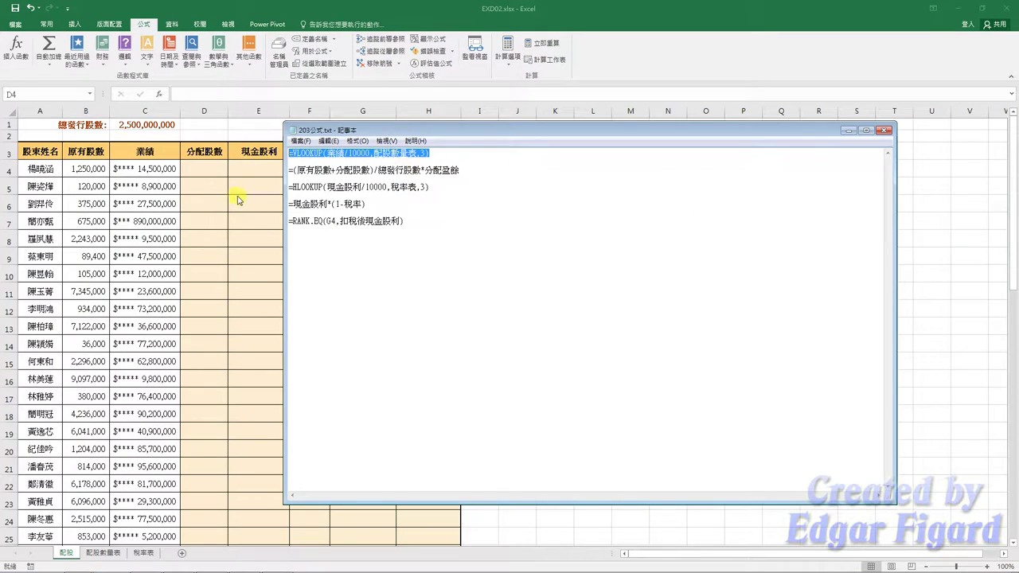
pyautogui.click(220, 186)
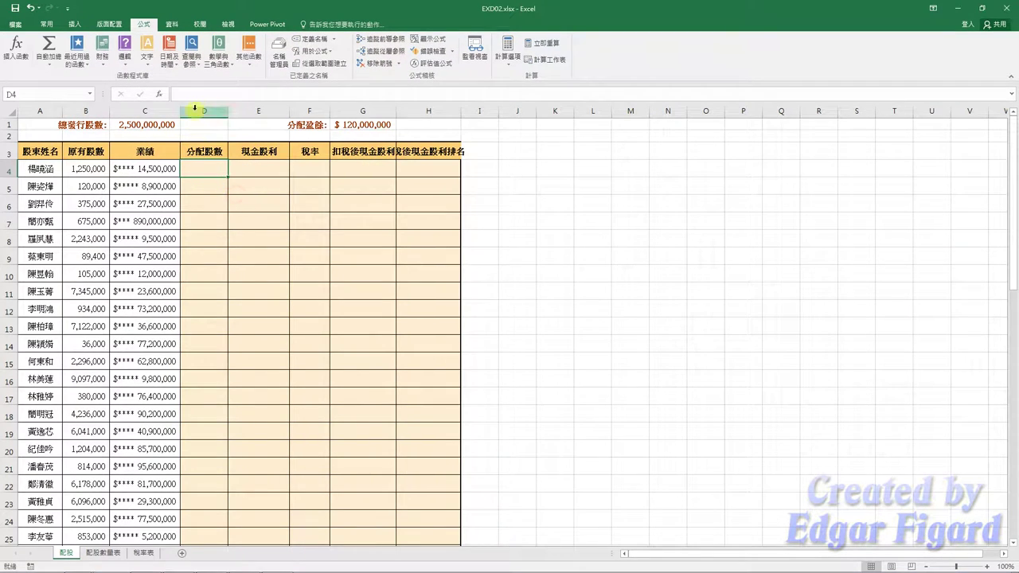
pyautogui.click(215, 94)
pyautogui.hotkey('ctrl', 'v')
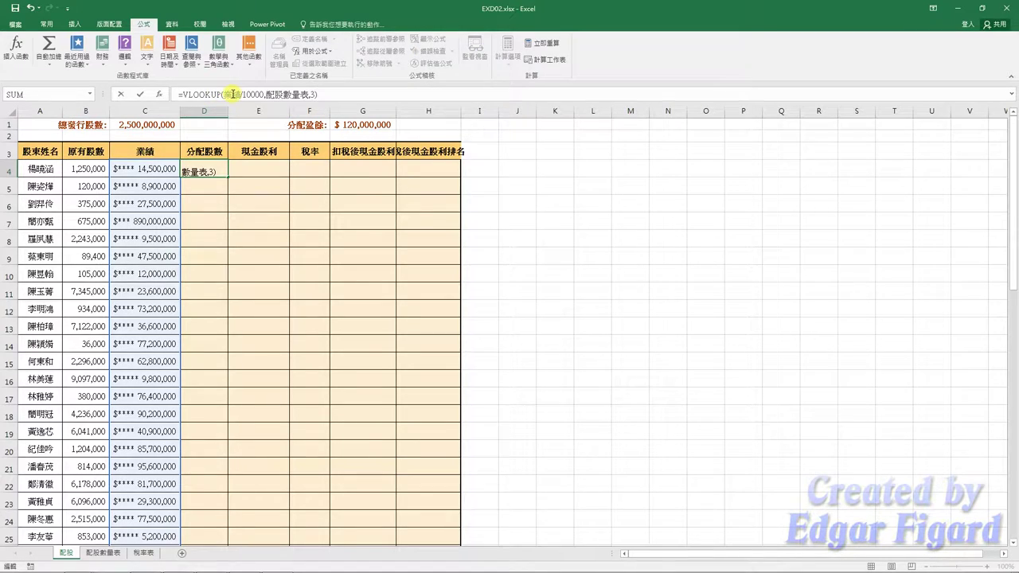
pyautogui.press('Return')
# - Paste =(原有股數+分配股數)/總發行股數*分配盈餘 into E4, showing $61,680
pyautogui.click(254, 165)
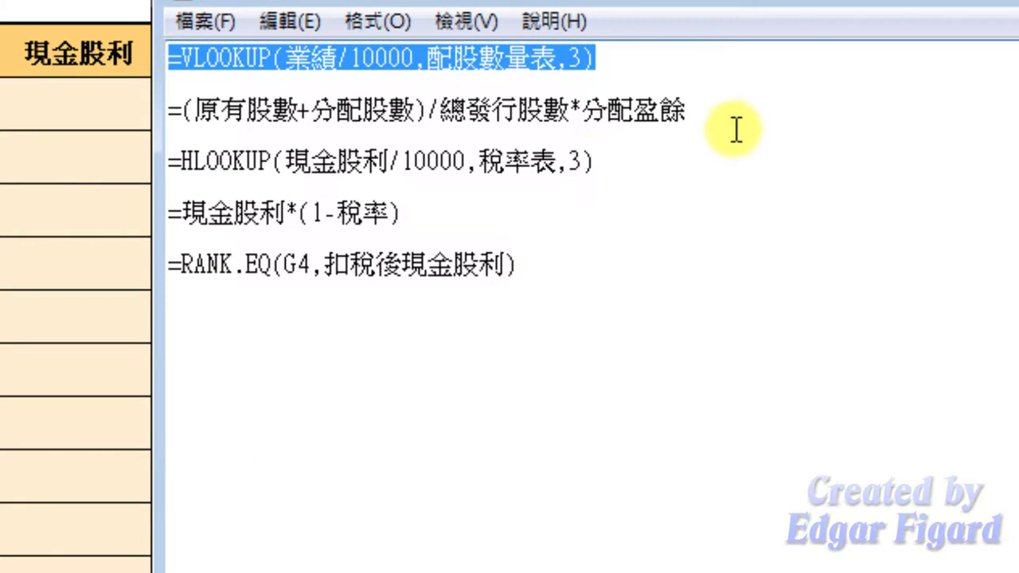
pyautogui.click(739, 122)
pyautogui.moveTo(675, 104); pyautogui.dragTo(160, 107)
pyautogui.hotkey('ctrl', 'c')
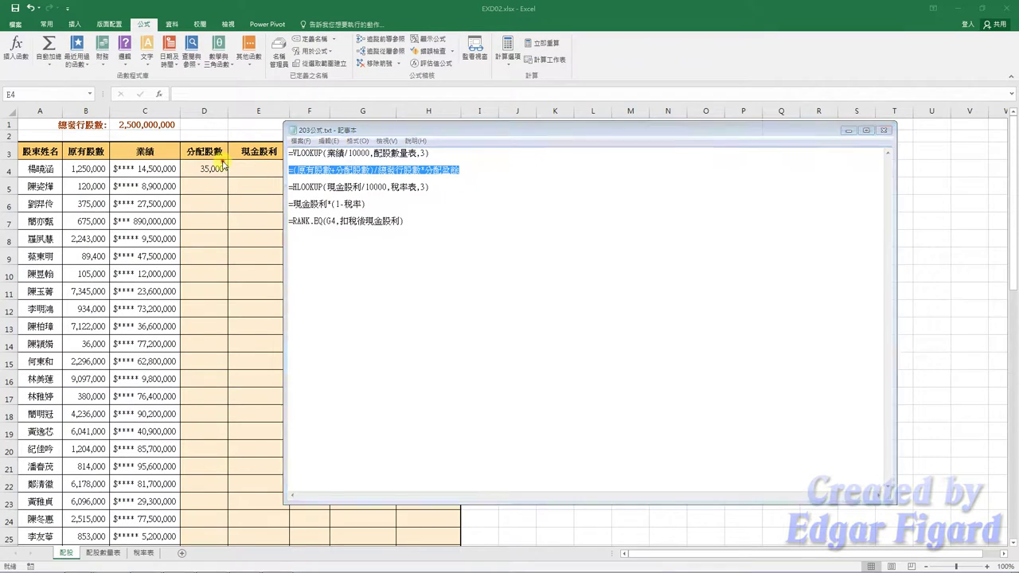
pyautogui.click(239, 169)
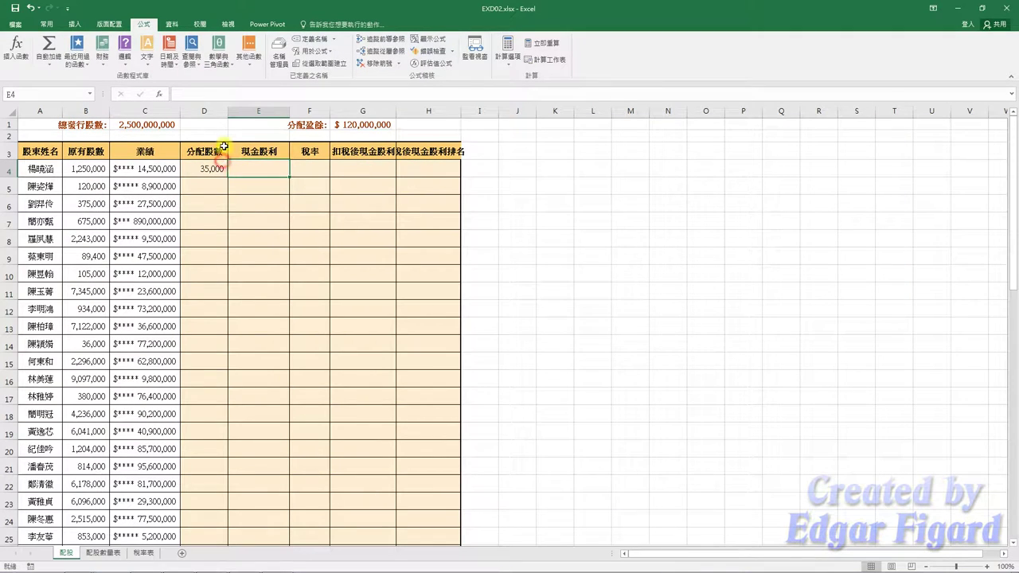
pyautogui.click(229, 94)
pyautogui.hotkey('ctrl', 'v')
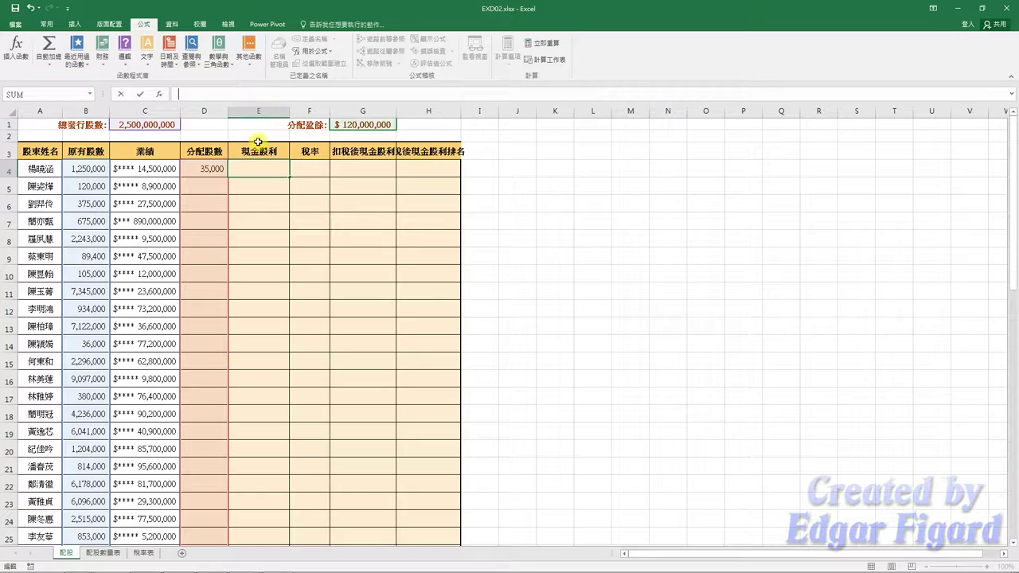
pyautogui.hotkey('ctrl', 'v')
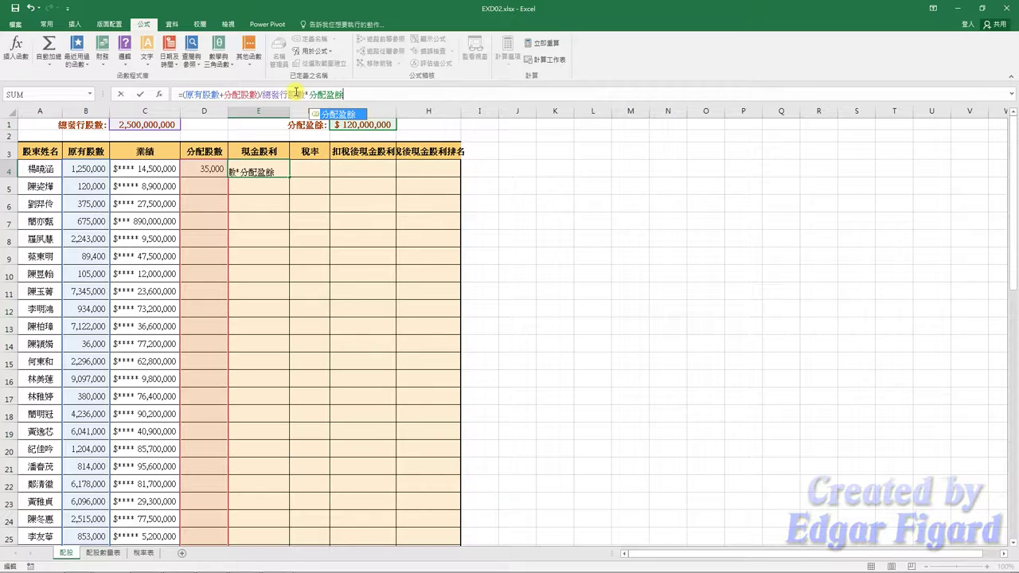
pyautogui.press('Return')
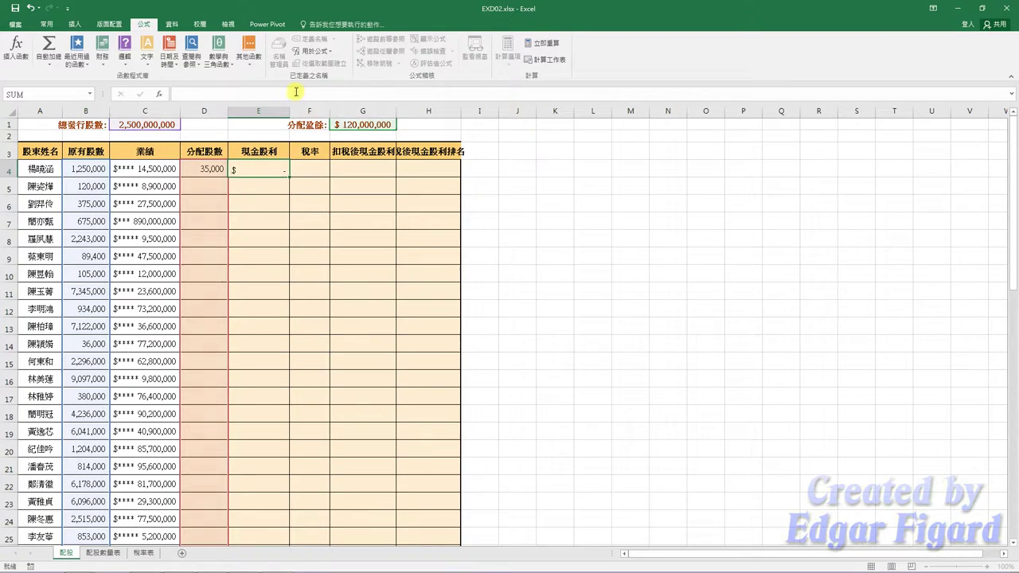
pyautogui.click(304, 166)
# - Paste =HLOOKUP(現金股利/10000,稅率表,3) from the notes into F4, showing 8%
pyautogui.click(207, 567)
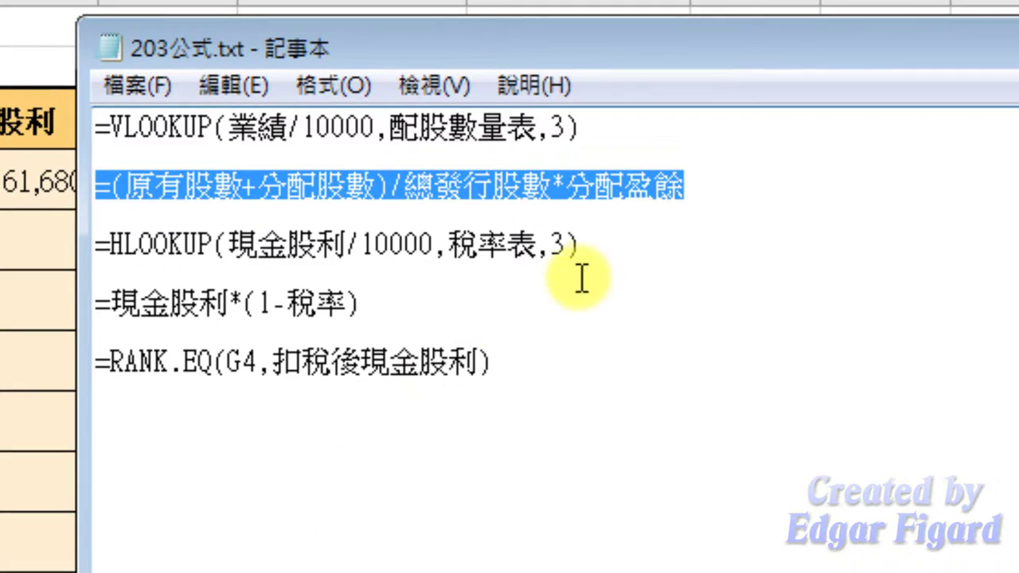
pyautogui.moveTo(609, 242); pyautogui.dragTo(96, 247)
pyautogui.hotkey('ctrl', 'c')
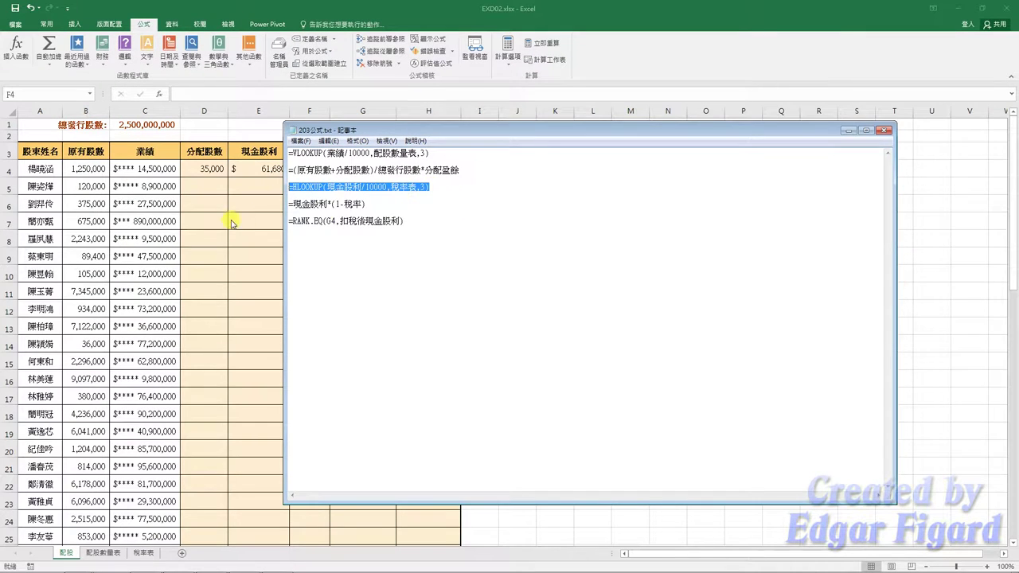
pyautogui.click(229, 219)
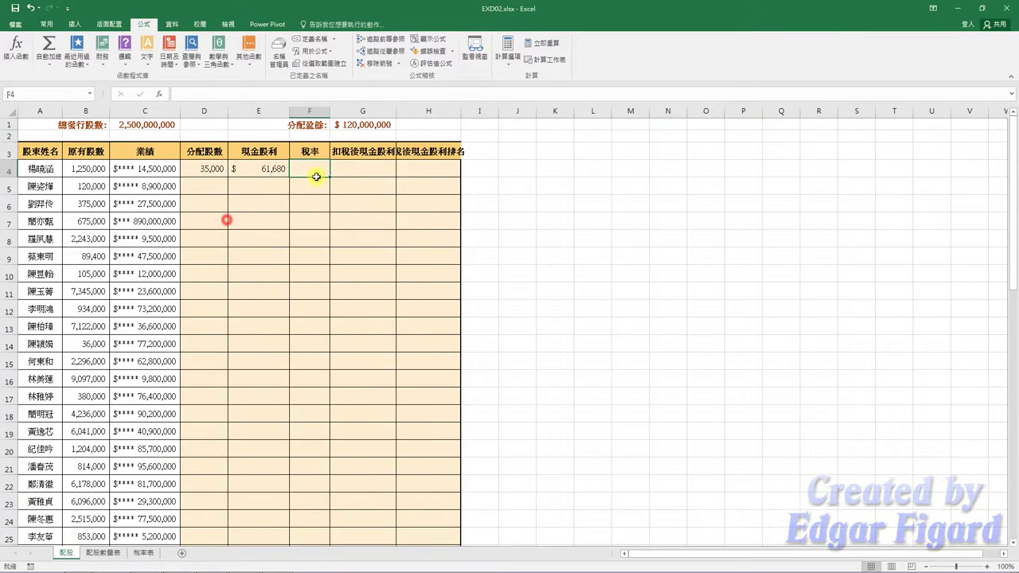
pyautogui.click(321, 95)
pyautogui.hotkey('ctrl', 'v')
pyautogui.press('Return')
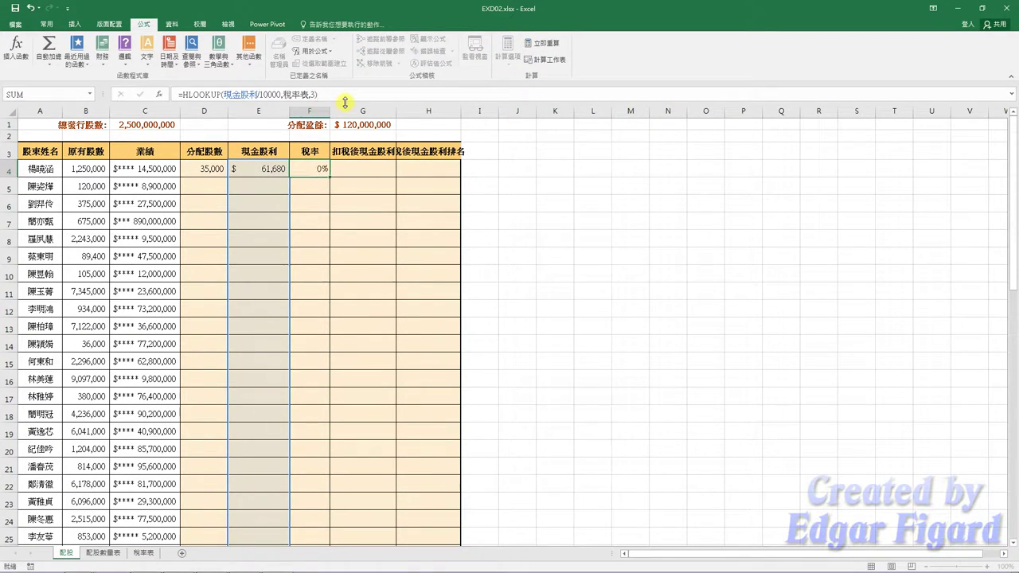
pyautogui.click(348, 161)
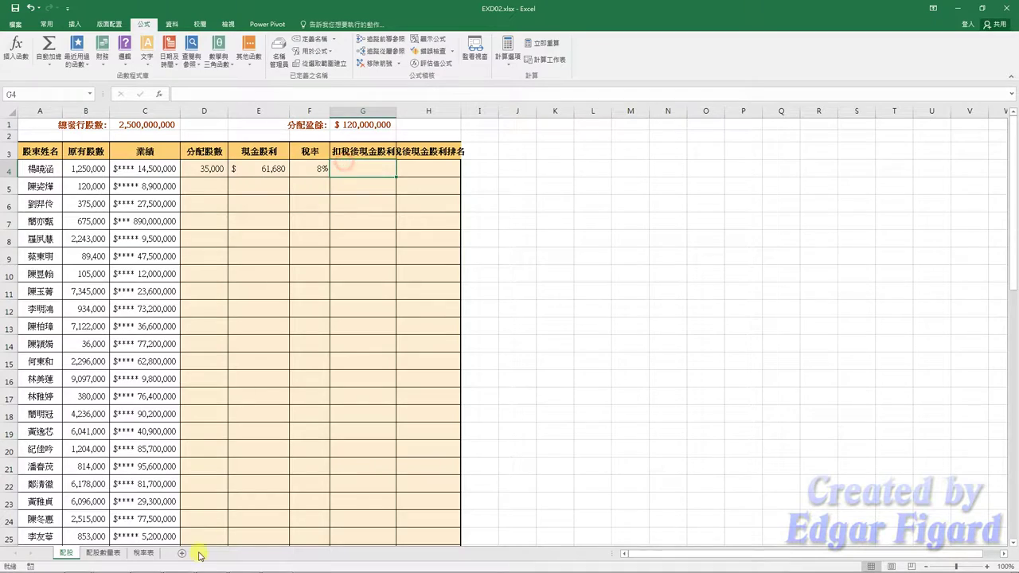
# - Paste the after-tax cash dividend formula from the notes into G4, showing 56,746
pyautogui.hotkey('alt', 'Tab')
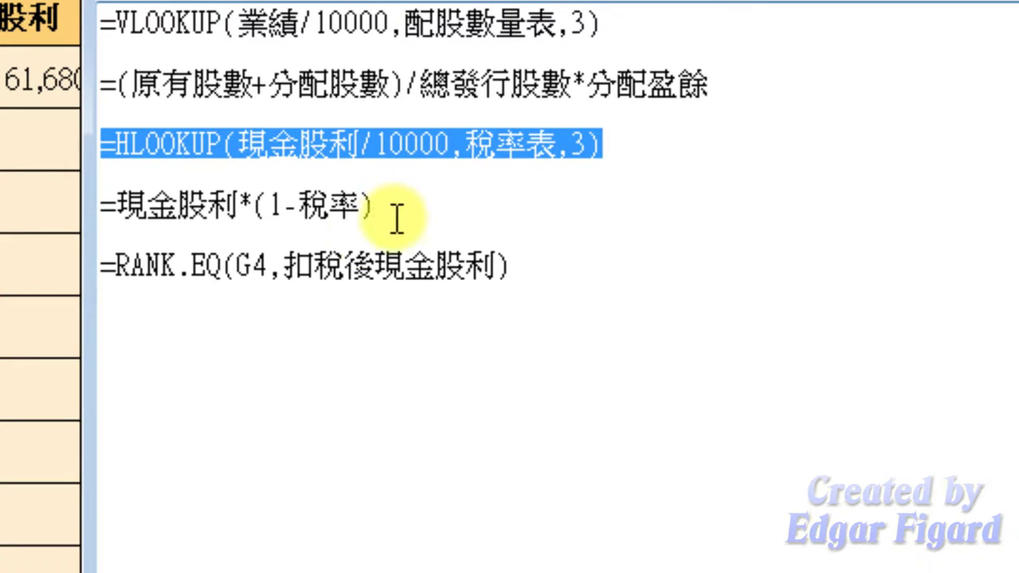
pyautogui.moveTo(386, 207); pyautogui.dragTo(94, 205)
pyautogui.hotkey('ctrl', 'c')
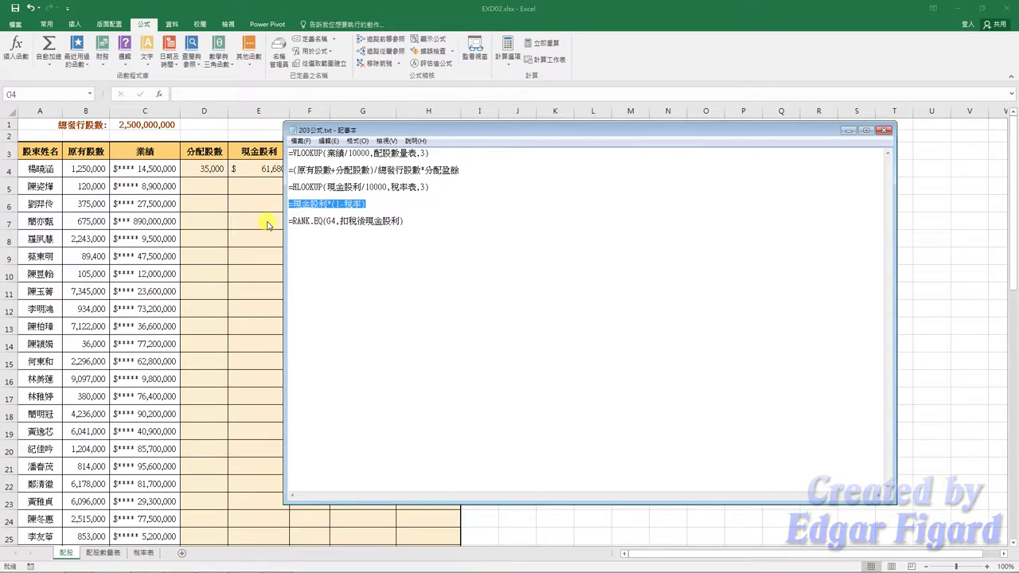
pyautogui.click(266, 222)
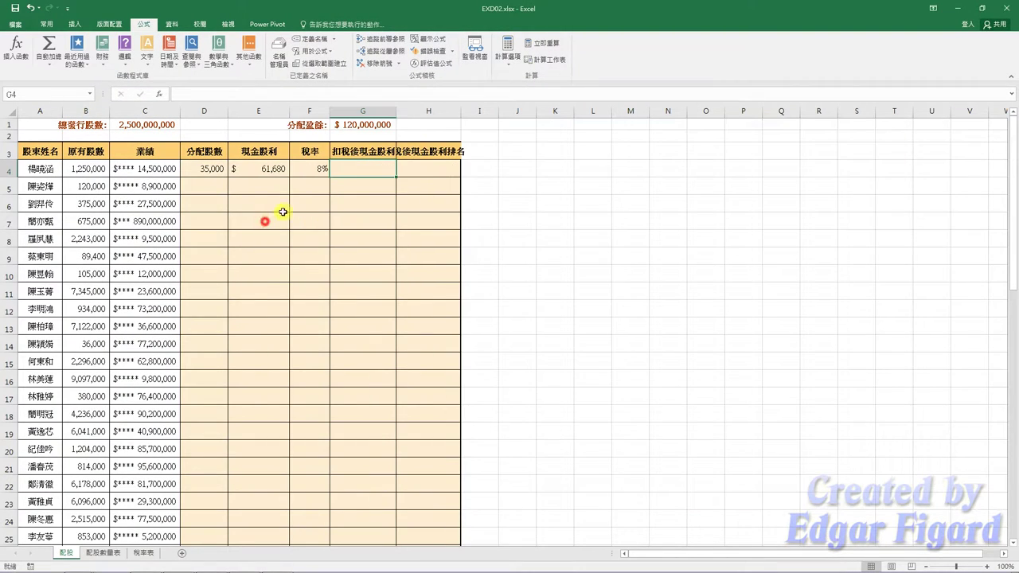
pyautogui.click(348, 94)
pyautogui.hotkey('ctrl', 'v')
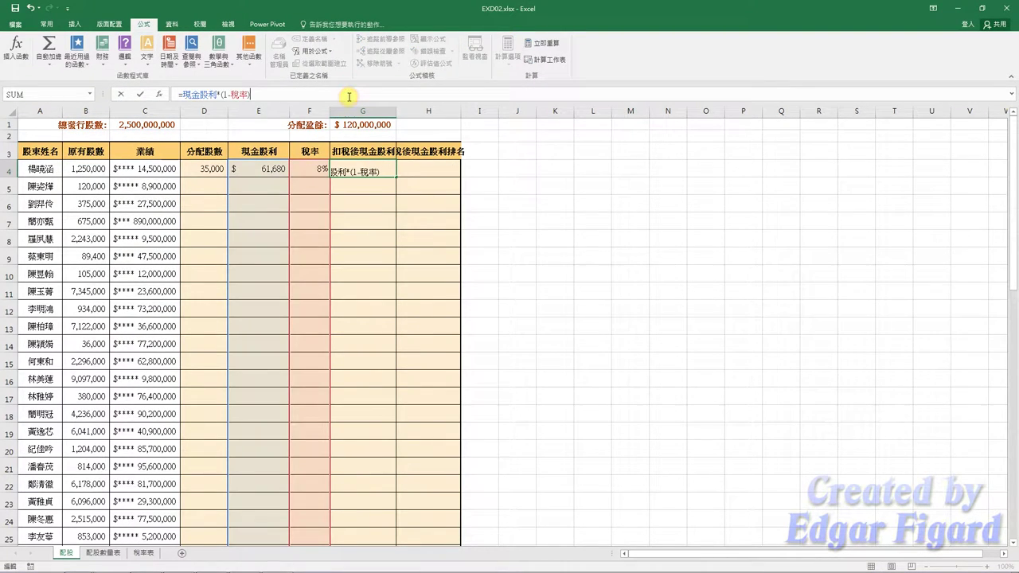
pyautogui.press('Return')
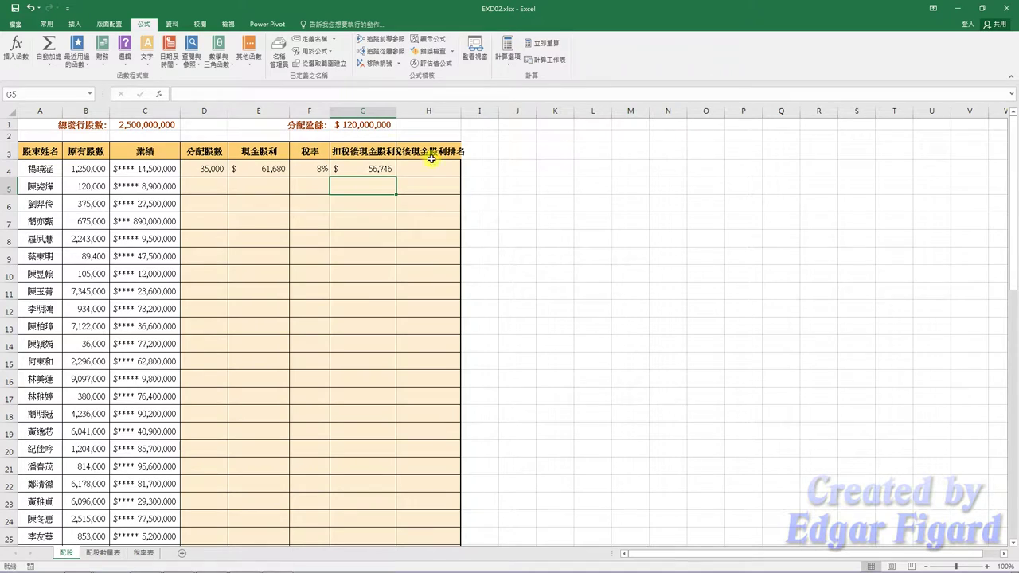
# - Paste the RANK.EQ formula into H4, showing rank 1
pyautogui.click(437, 170)
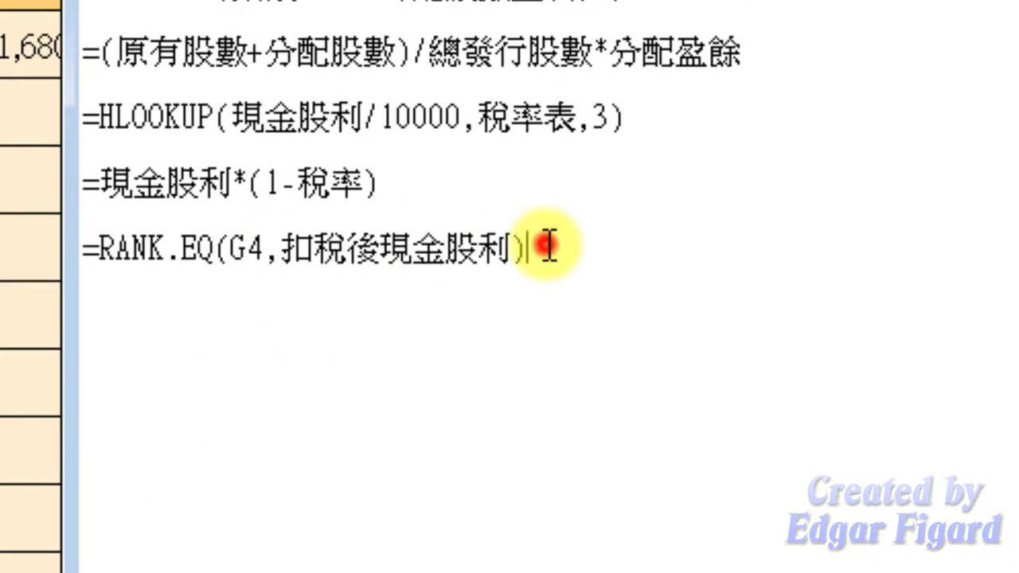
pyautogui.moveTo(530, 246); pyautogui.dragTo(85, 253)
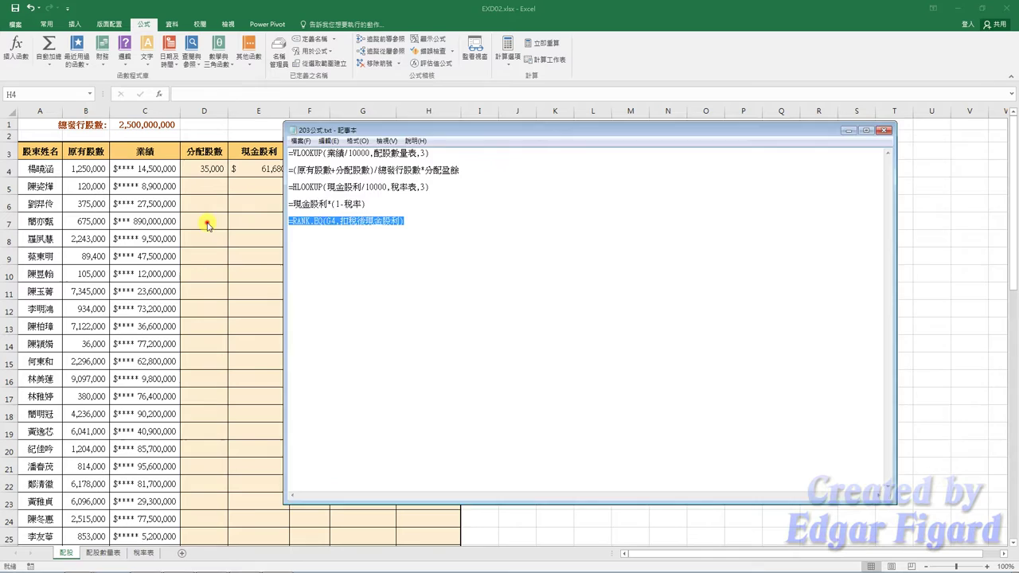
pyautogui.hotkey('alt', 'Tab')
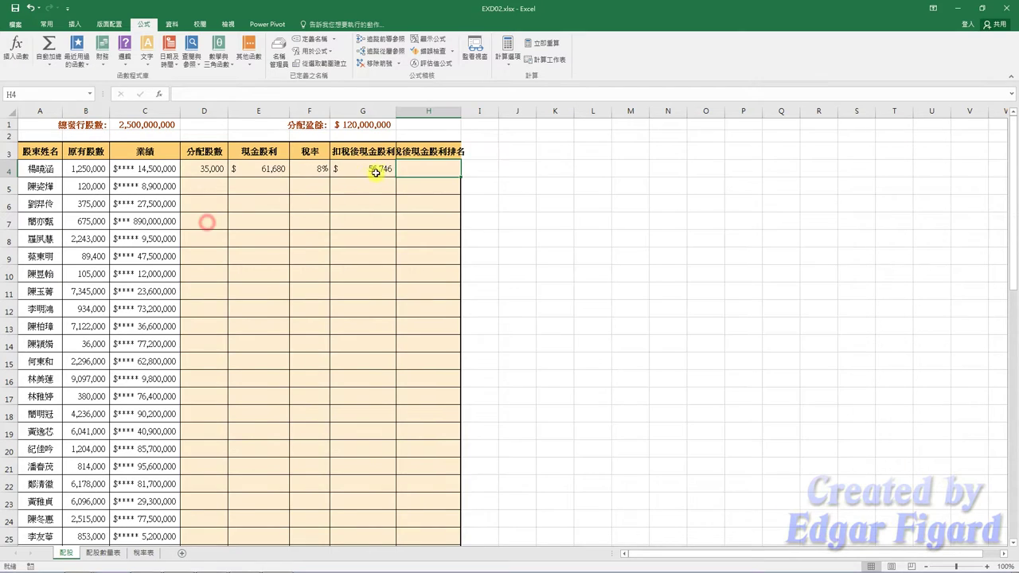
pyautogui.click(383, 96)
pyautogui.write('=RANK.EQ(G4,扣稅後現金股利)')
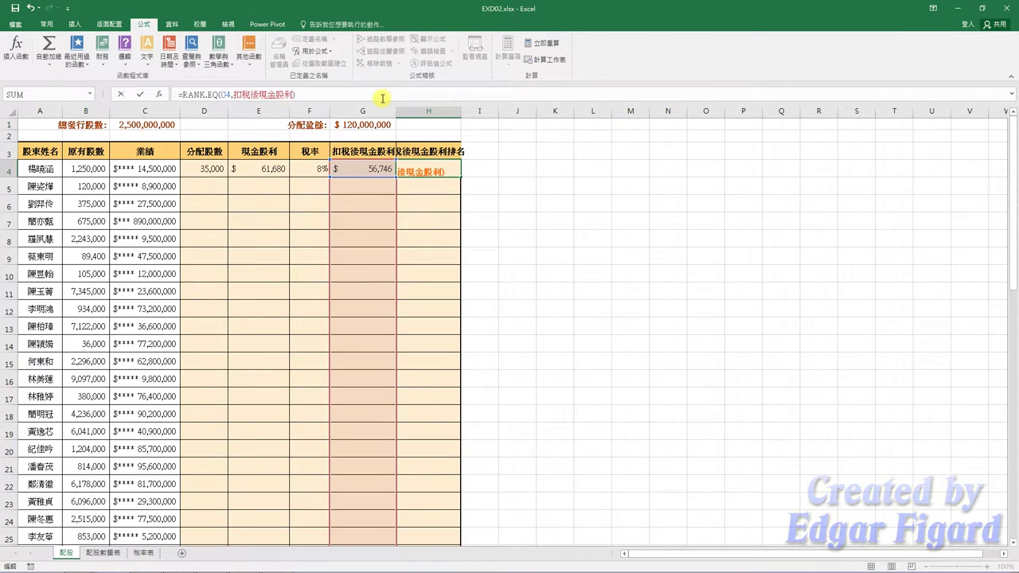
pyautogui.press('Return')
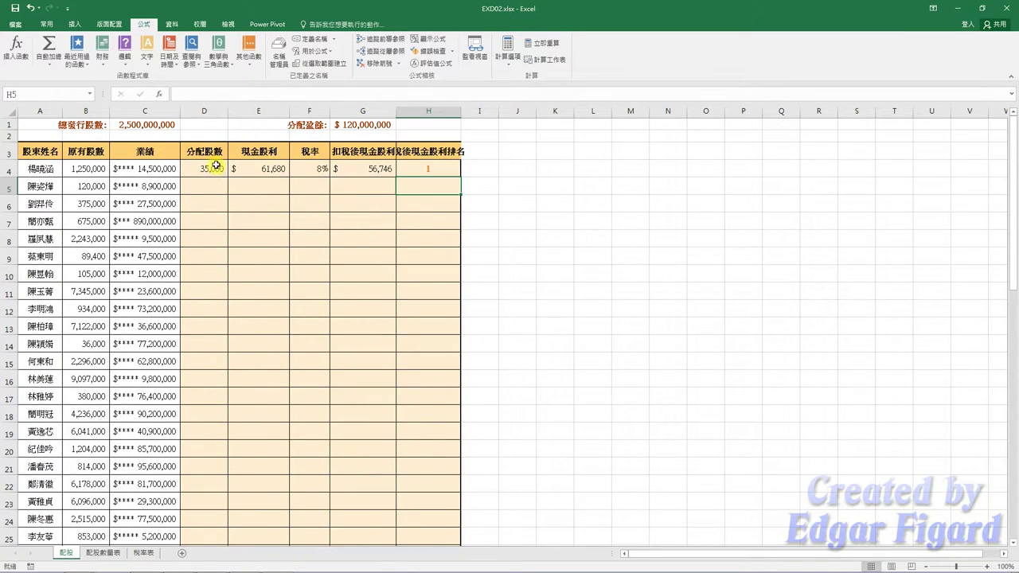
pyautogui.moveTo(216, 166); pyautogui.dragTo(462, 175)
# - Fill D4:H4 down the whole table and set headers G3:H3 to shrink to fit
pyautogui.doubleClick(462, 177)
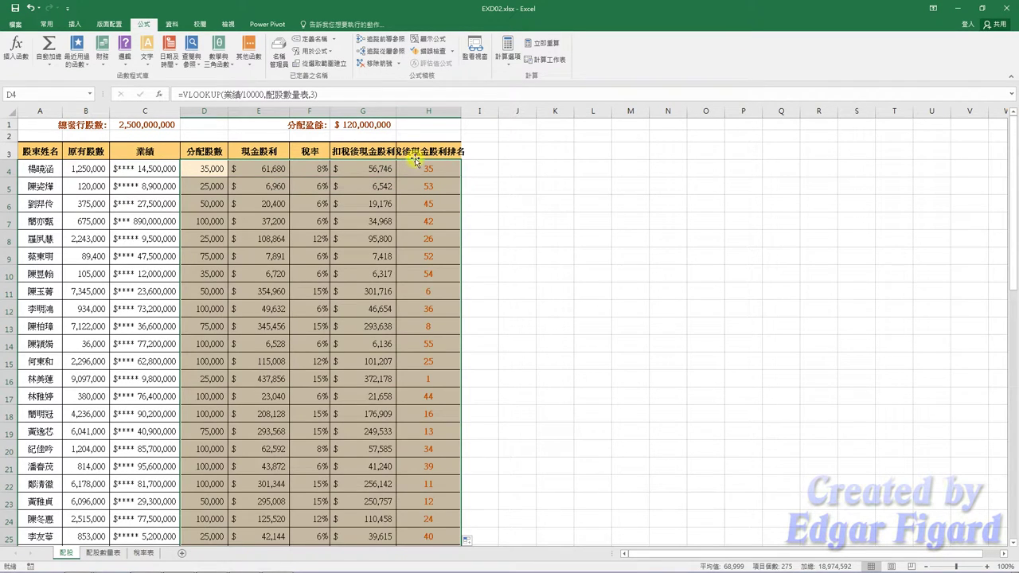
pyautogui.moveTo(363, 152); pyautogui.dragTo(415, 152)
pyautogui.rightClick(415, 152)
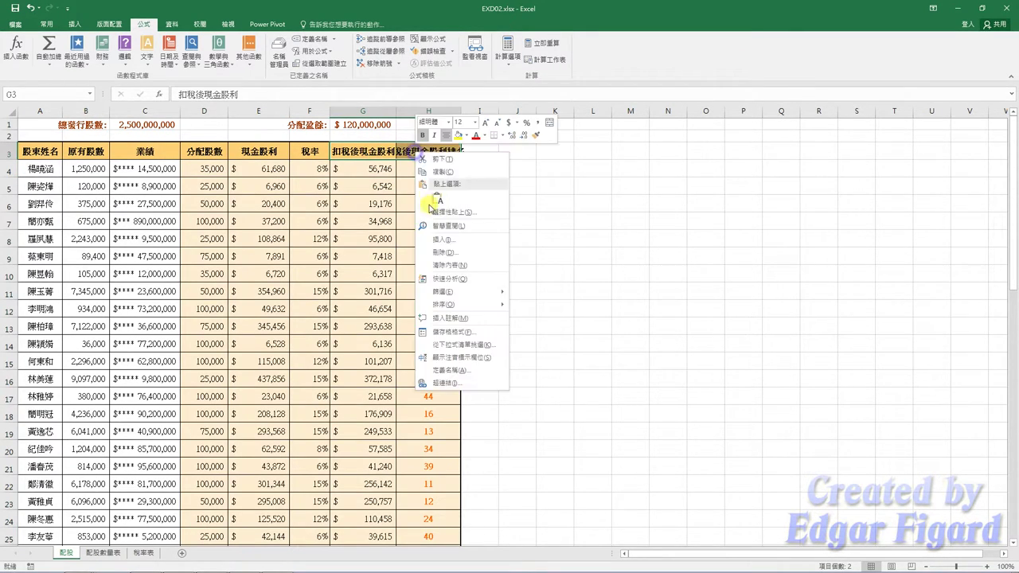
pyautogui.click(443, 332)
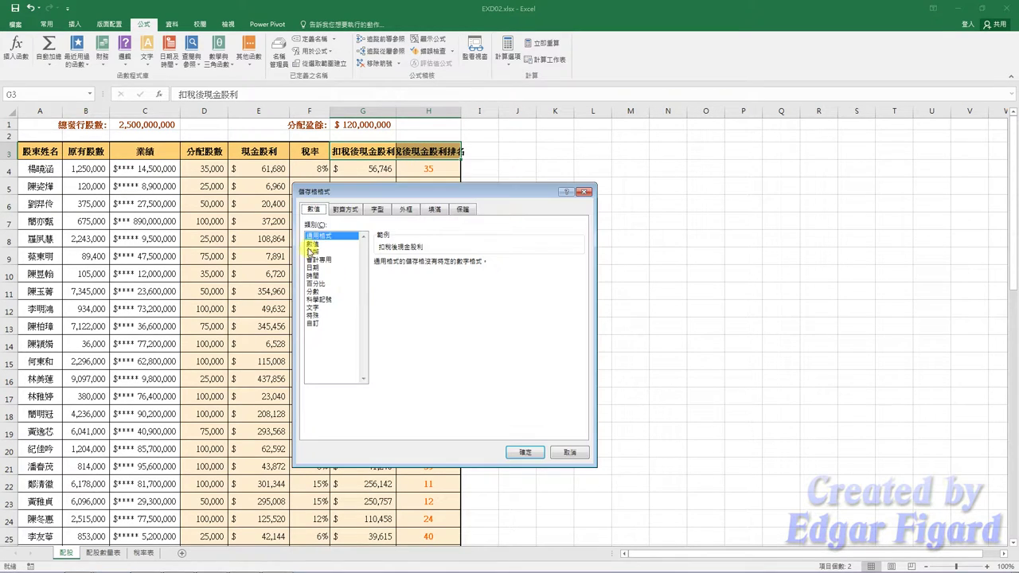
pyautogui.click(350, 209)
pyautogui.click(347, 328)
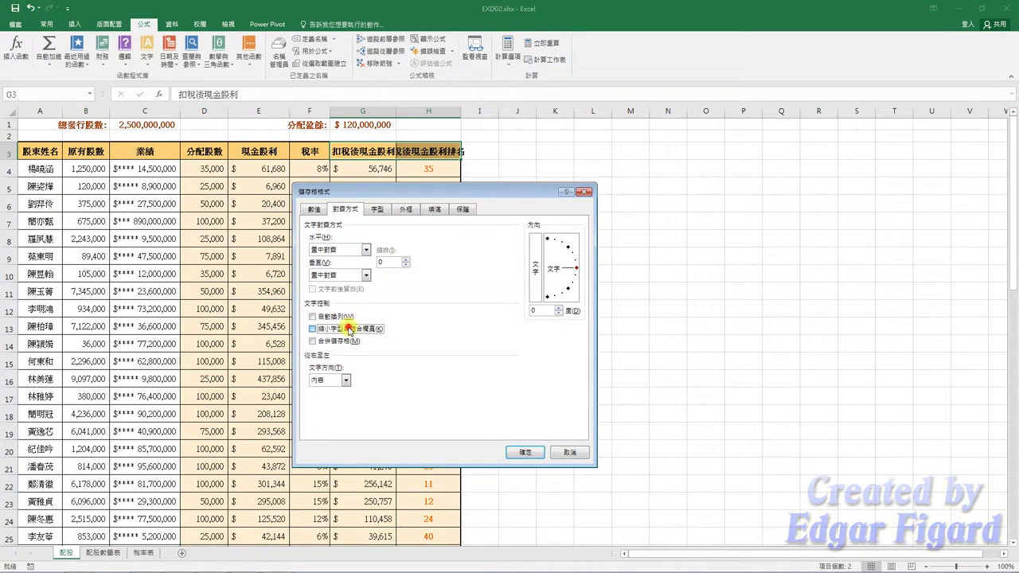
pyautogui.click(525, 452)
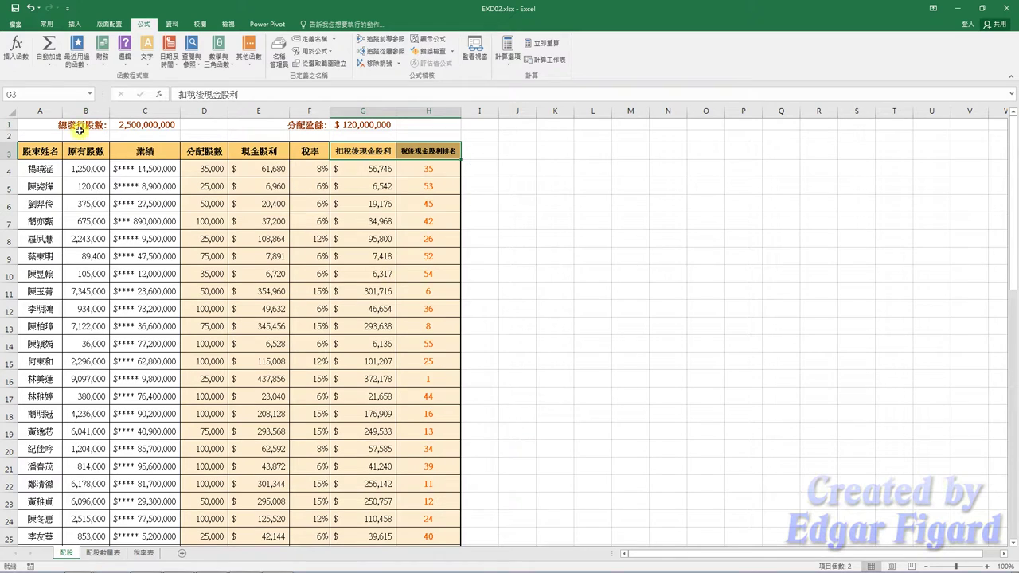
# - Save the workbook as EXa02.xlsx in the EX02 folder
pyautogui.click(15, 23)
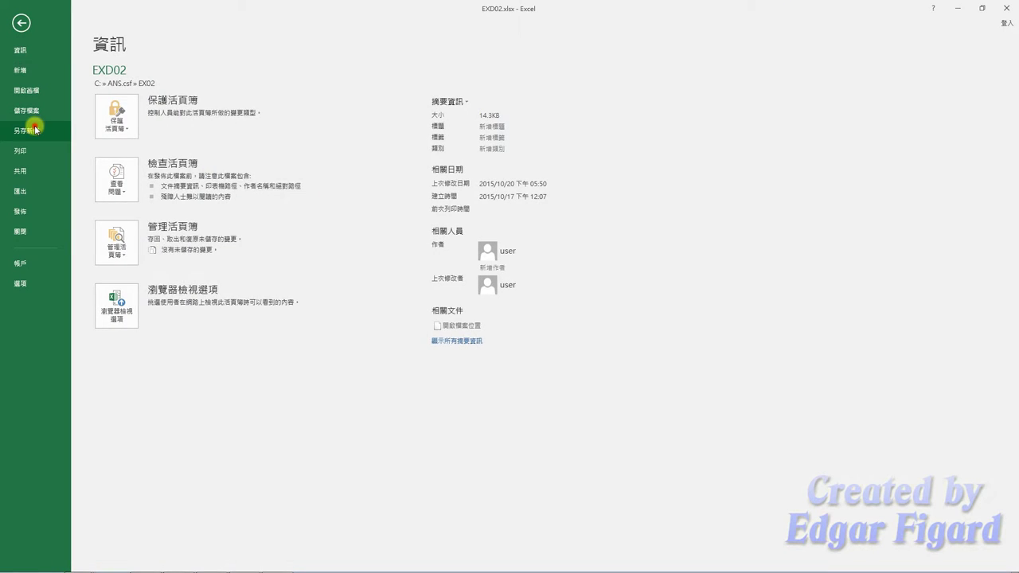
pyautogui.click(32, 130)
pyautogui.click(304, 96)
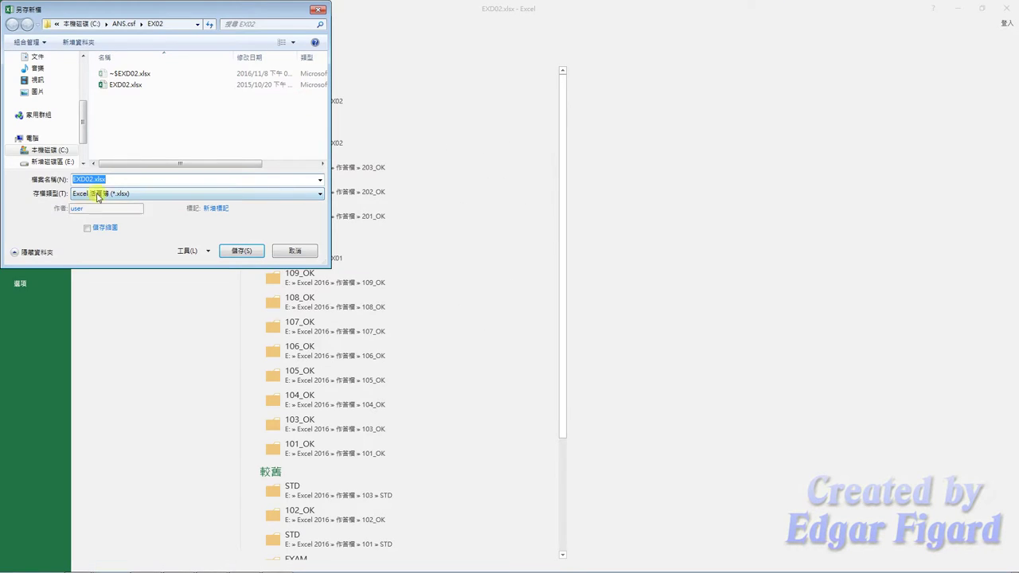
pyautogui.click(86, 178)
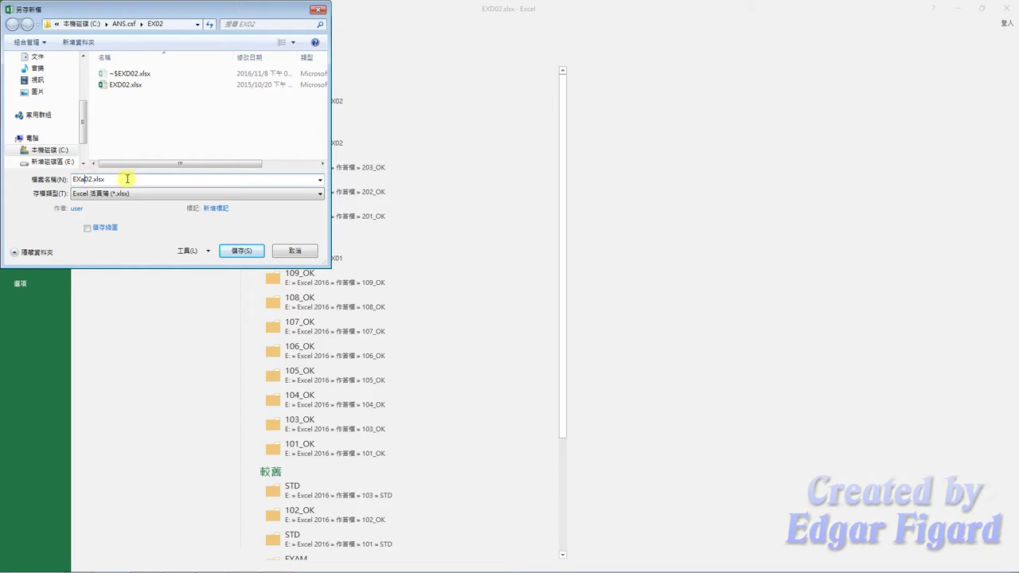
pyautogui.click(240, 252)
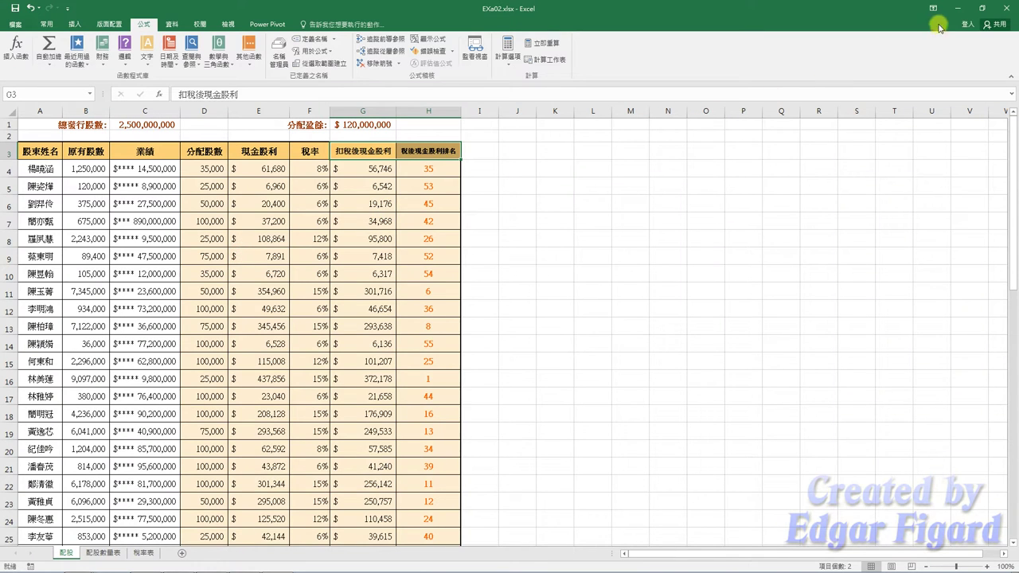
# - Close Excel and grade question 203 in the TQC 術科評分 tab
pyautogui.click(1003, 10)
pyautogui.click(812, 75)
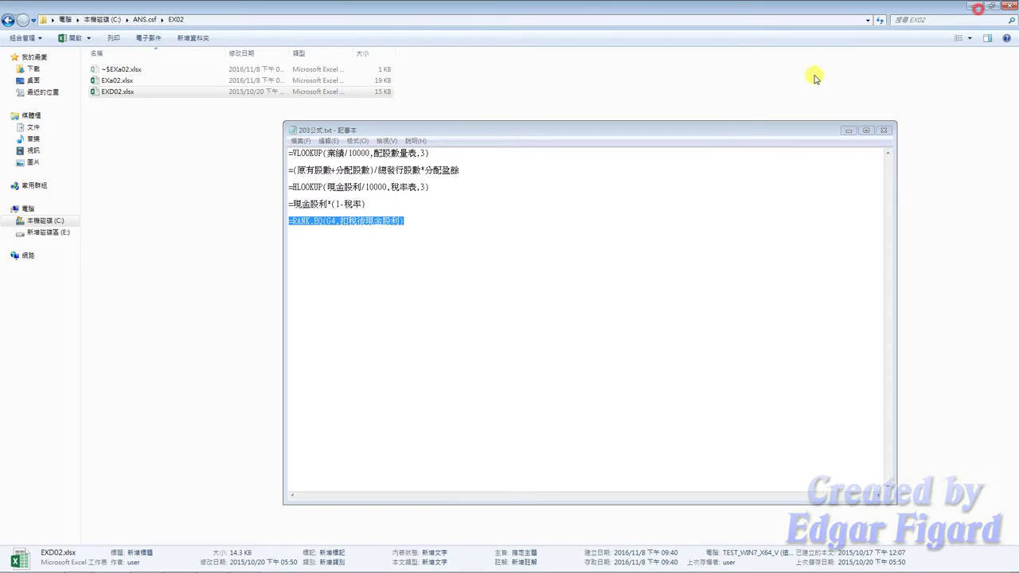
pyautogui.click(586, 113)
pyautogui.click(441, 371)
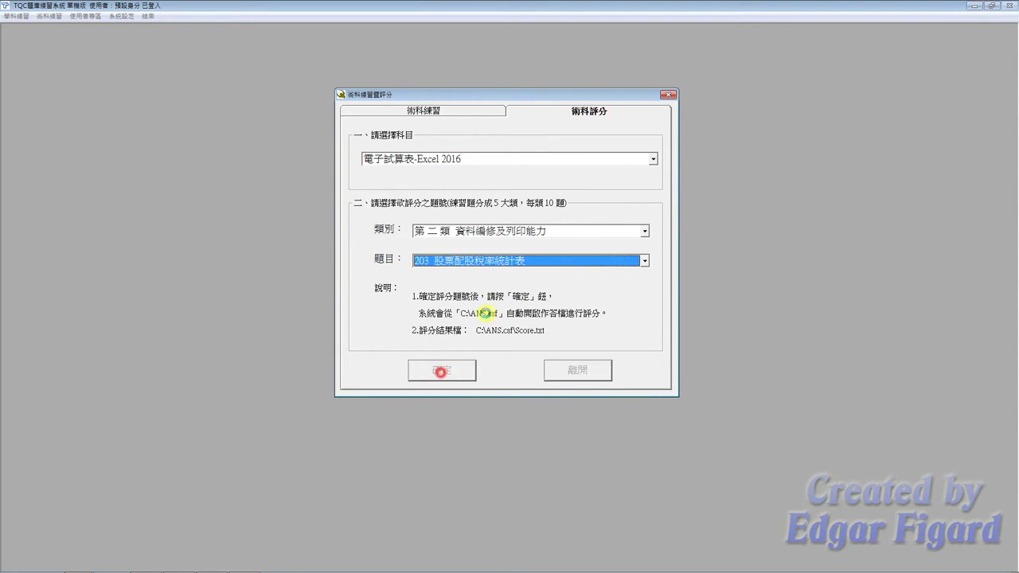